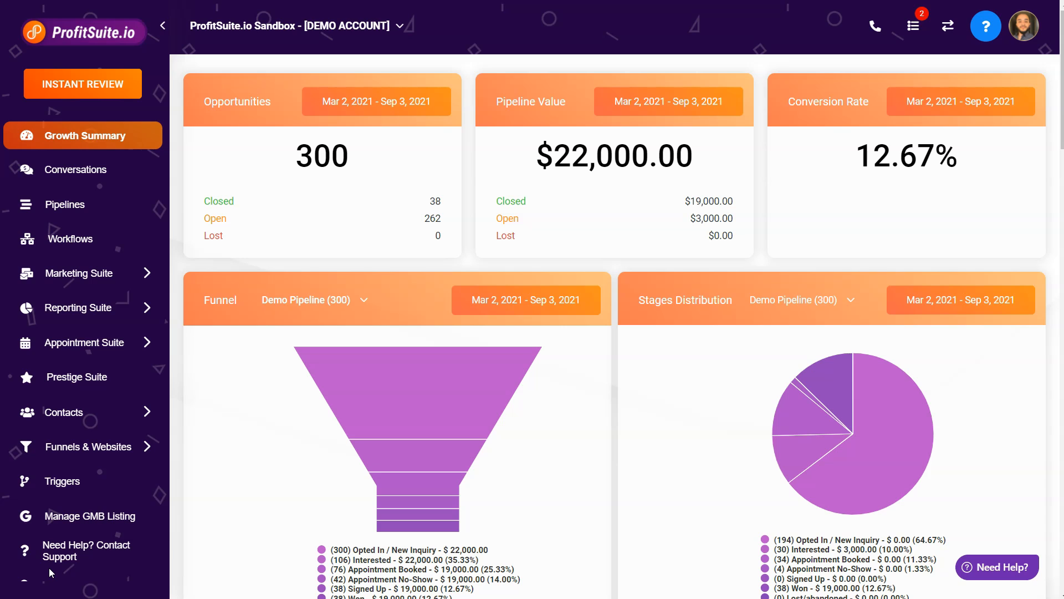
Open Trigger Links and start adding a new trigger link named Demo Trigger Link.
{"action": "left_click", "coordinate": [77, 273]}
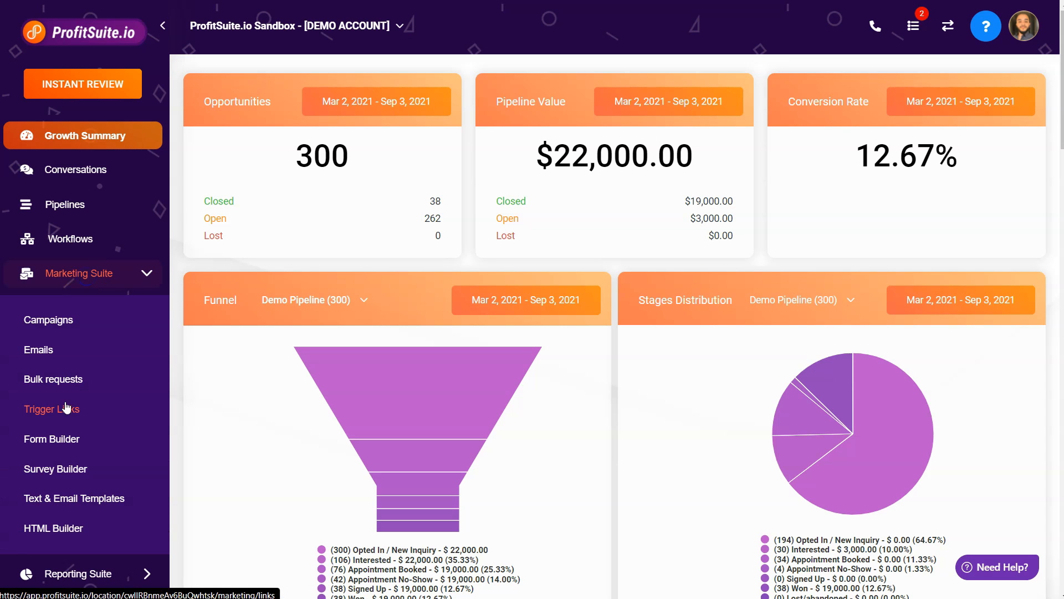
{"action": "left_click", "coordinate": [66, 408]}
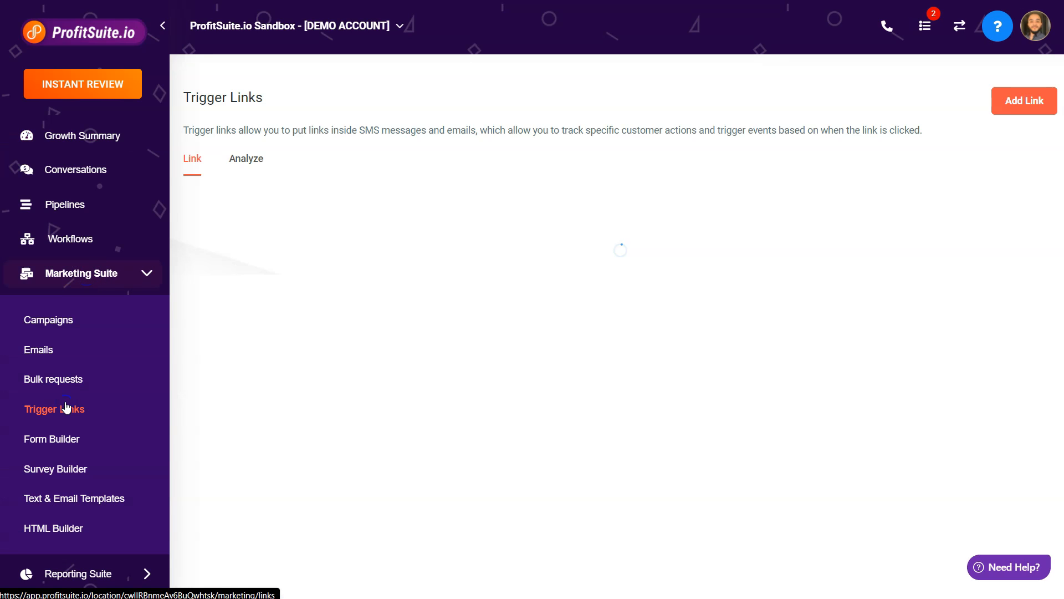
{"action": "left_click", "coordinate": [1004, 105]}
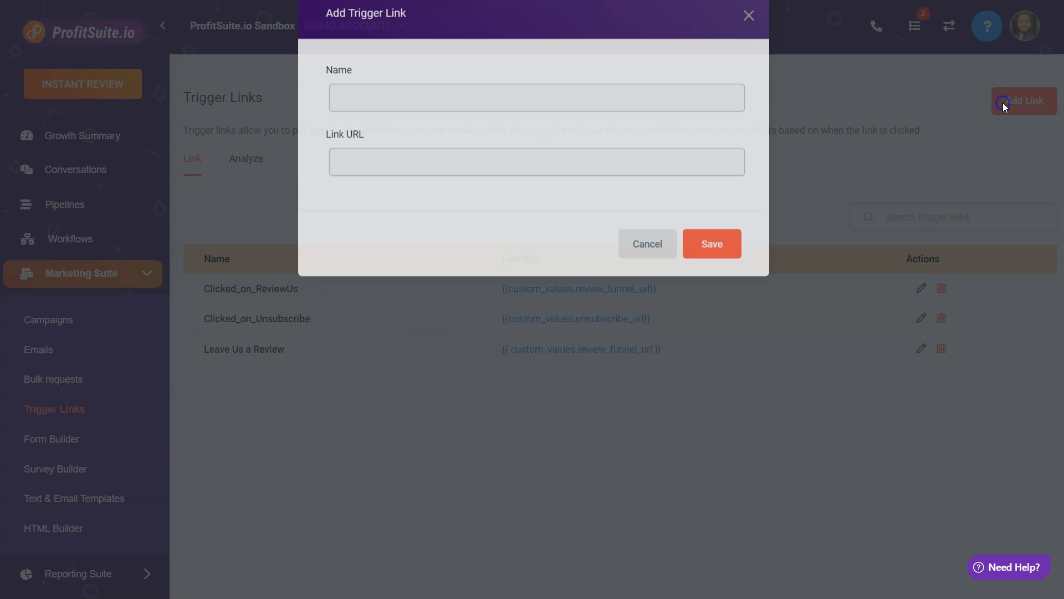
{"action": "left_click", "coordinate": [554, 130]}
{"action": "type", "text": "Demo Trigger Link"}
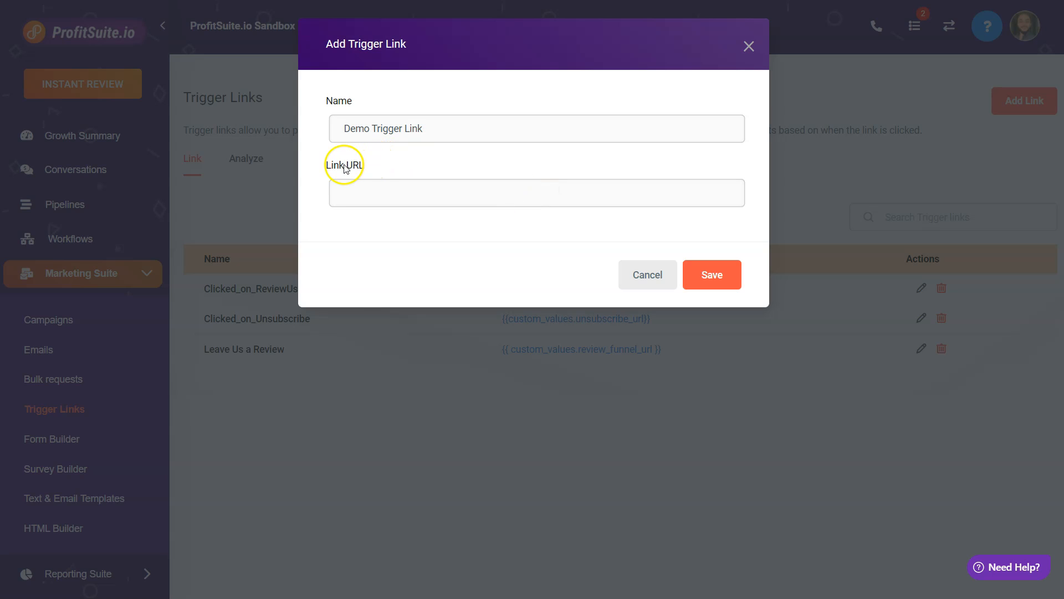
{"action": "left_click", "coordinate": [372, 187]}
{"action": "key", "text": "Escape"}
{"action": "type", "text": "lovelypottato"}
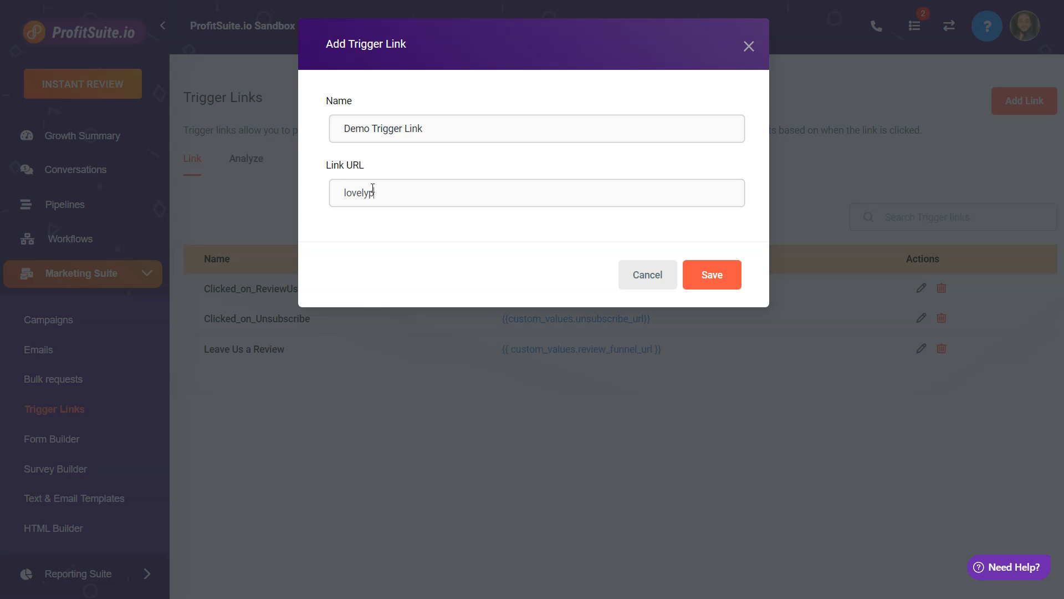
{"action": "key", "text": "BackSpace"}
{"action": "key", "text": "BackSpace"}
{"action": "key", "text": "BackSpace"}
{"action": "key", "text": "BackSpace"}
{"action": "type", "text": "atoes.com"}
{"action": "left_click", "coordinate": [706, 276]}
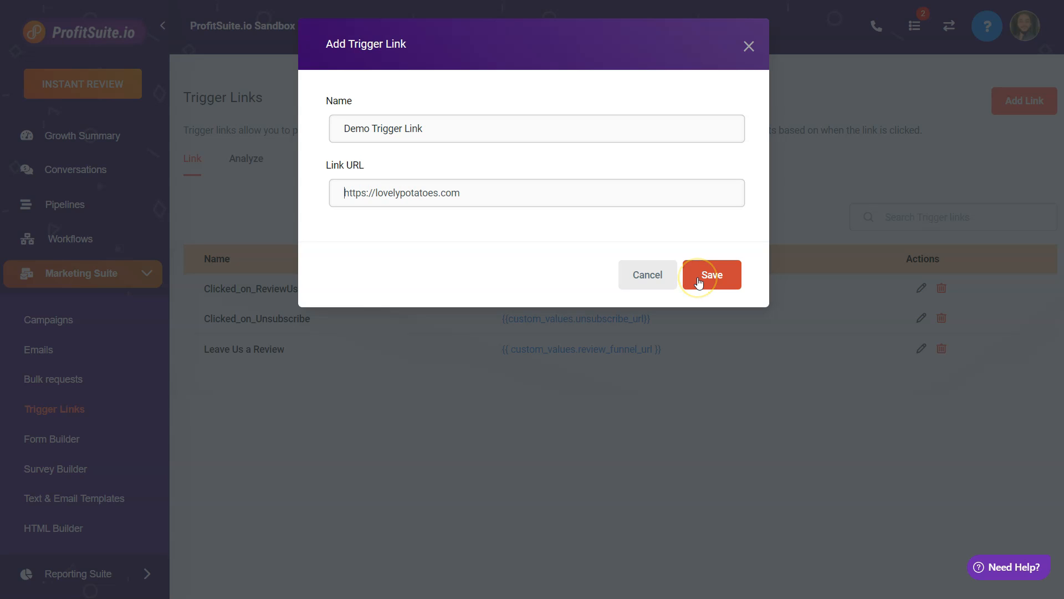
{"action": "left_click", "coordinate": [699, 282]}
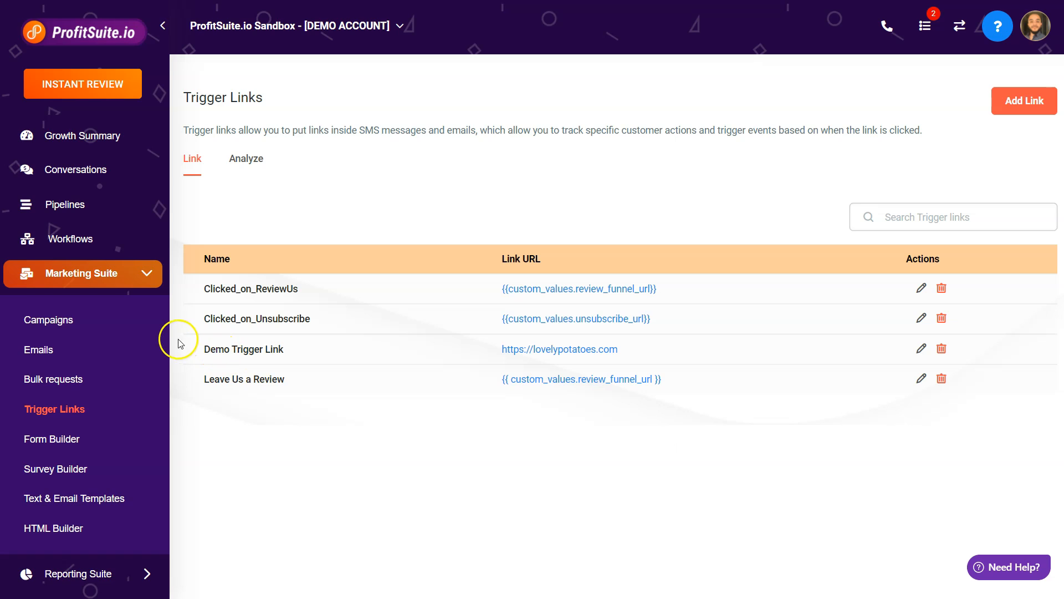
Open Demo Campaign and add an SMS event with the message "Hey check this out:".
{"action": "left_click", "coordinate": [69, 323]}
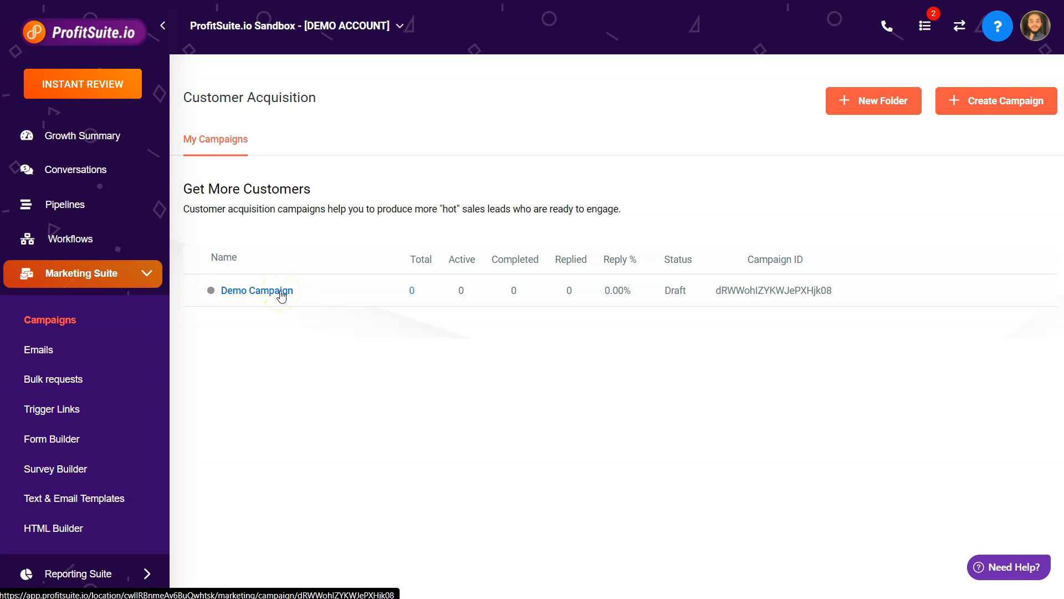
{"action": "left_click", "coordinate": [281, 294]}
{"action": "left_click", "coordinate": [330, 417]}
{"action": "left_click", "coordinate": [620, 394]}
{"action": "left_click", "coordinate": [442, 122]}
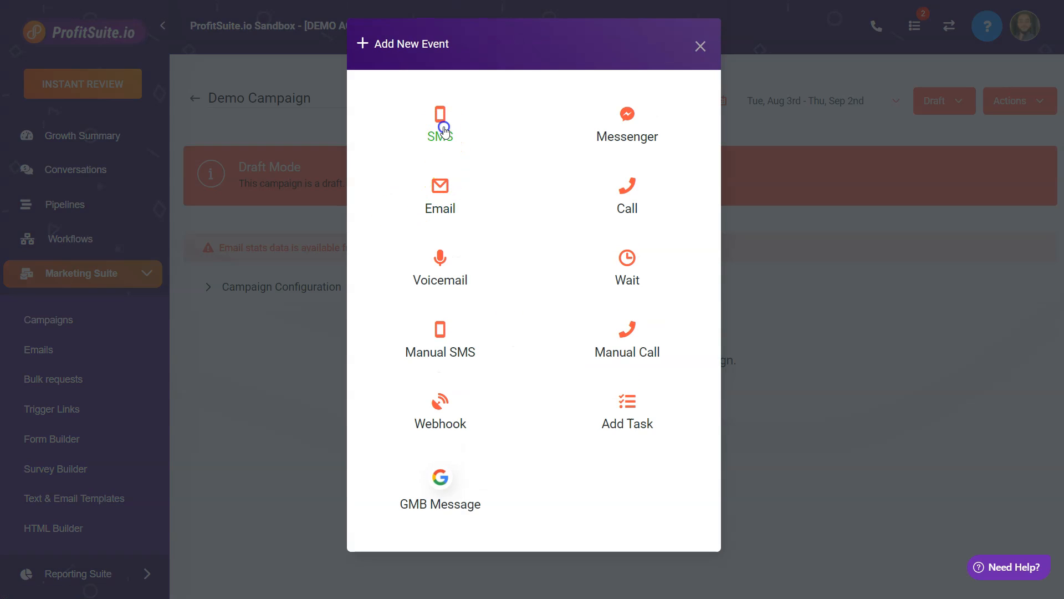
{"action": "left_click", "coordinate": [368, 262]}
{"action": "type", "text": "Hey check this out:"}
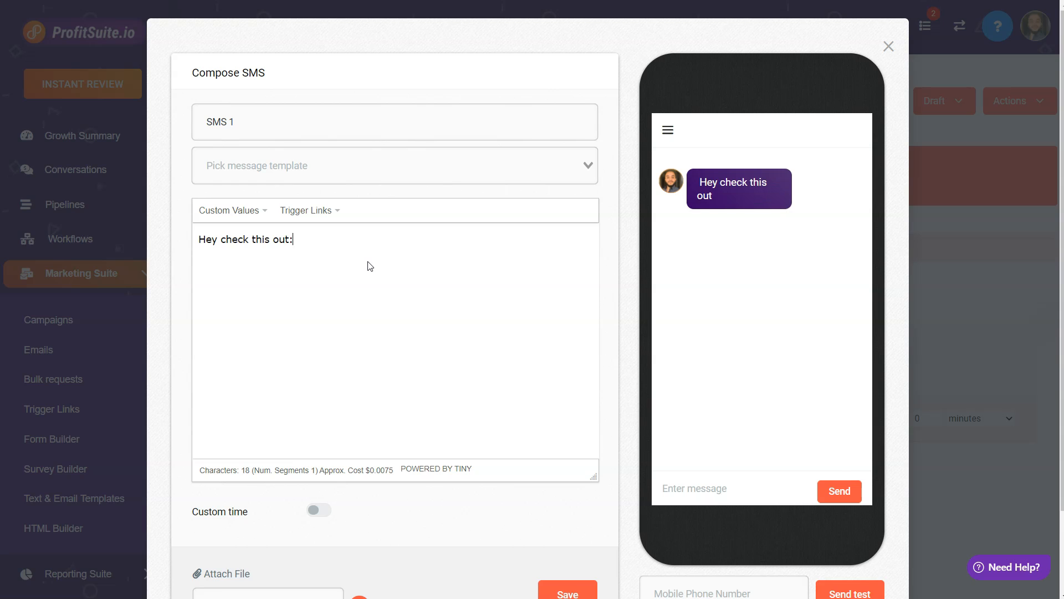
Insert the Demo Trigger Link into the SMS message after the text.
{"action": "left_click", "coordinate": [313, 211]}
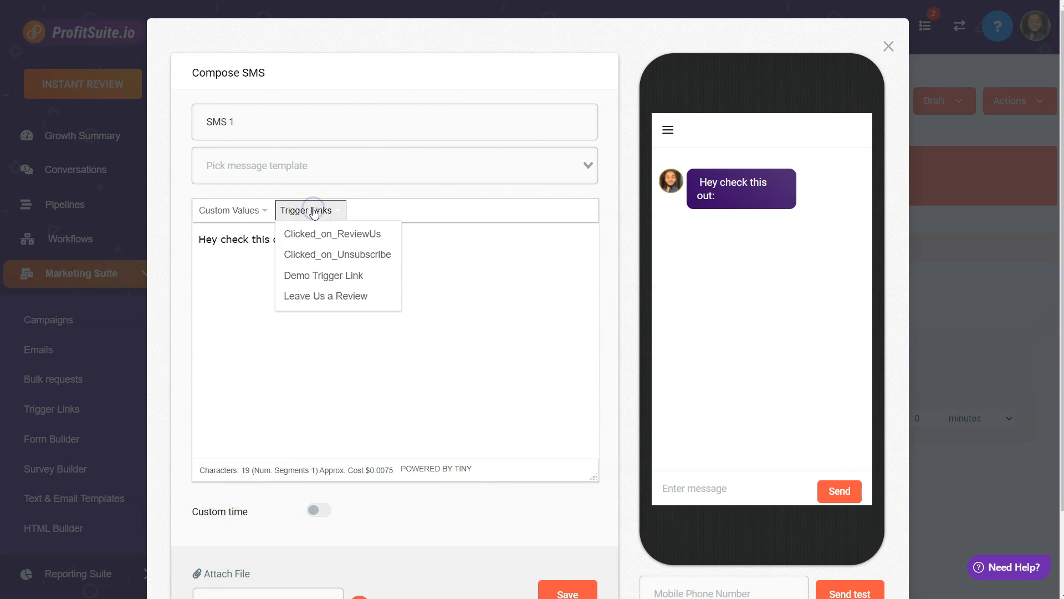
{"action": "left_click", "coordinate": [334, 281]}
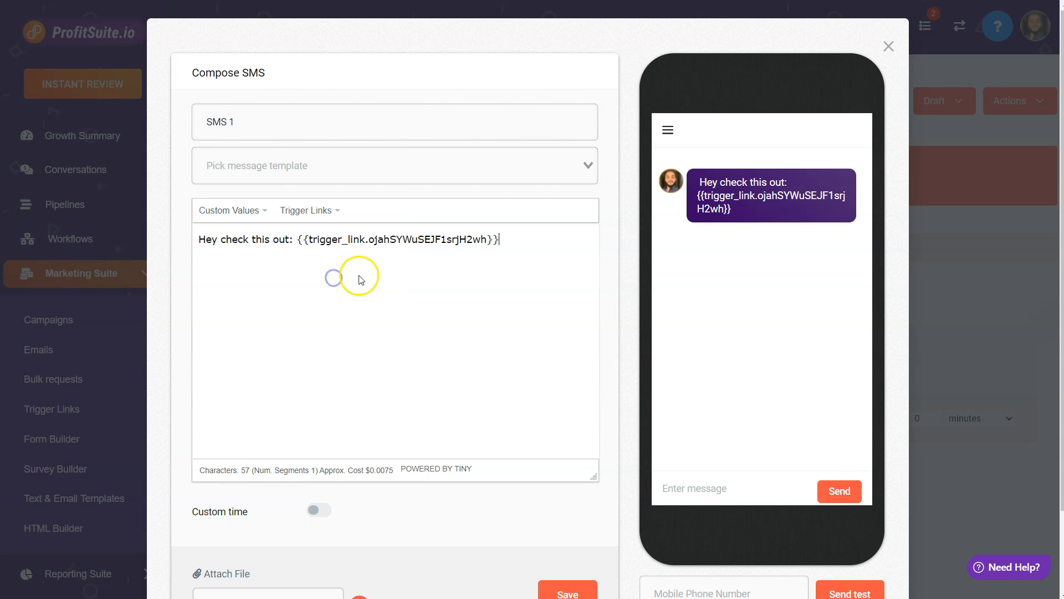
{"action": "left_click_drag", "start_coordinate": [700, 182], "coordinate": [798, 188]}
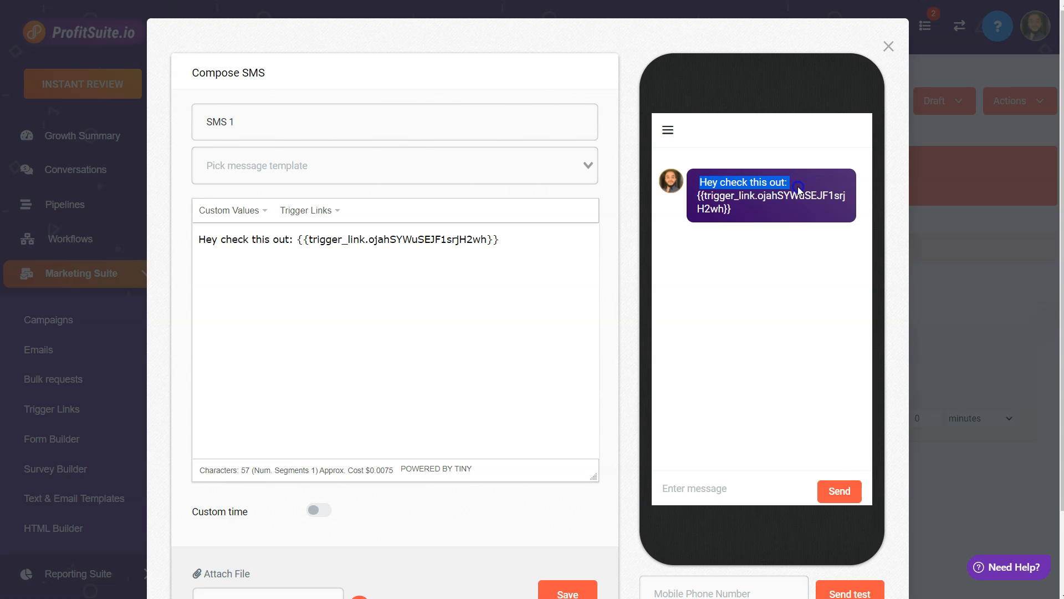
{"action": "left_click", "coordinate": [798, 190]}
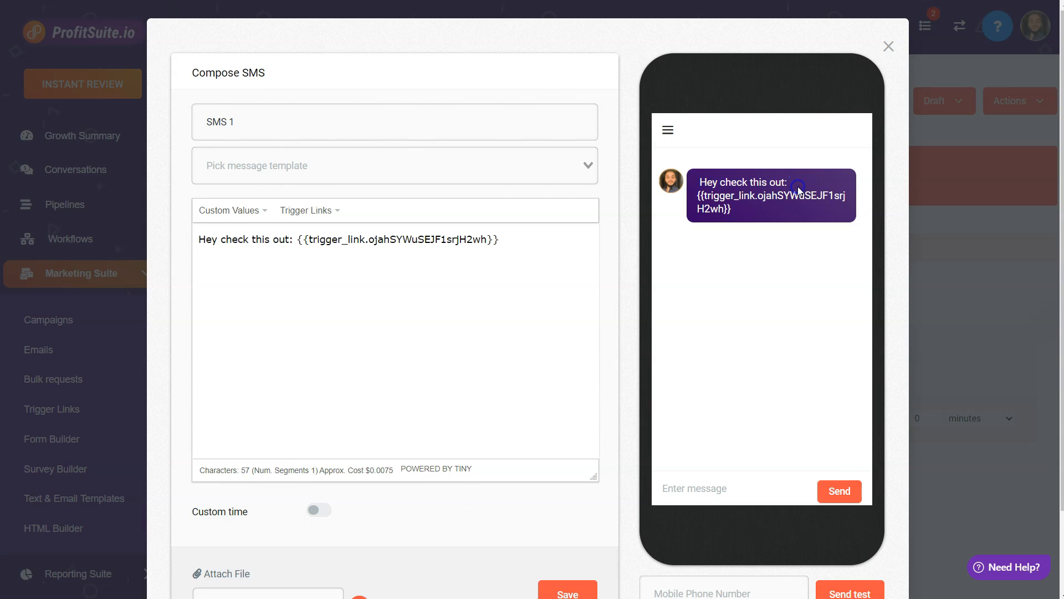
{"action": "double_click", "coordinate": [699, 197]}
{"action": "left_click", "coordinate": [738, 211]}
{"action": "left_click", "coordinate": [560, 252]}
{"action": "type", "text": "https://secure-link.app/xxxxxxxxxxxxxx"}
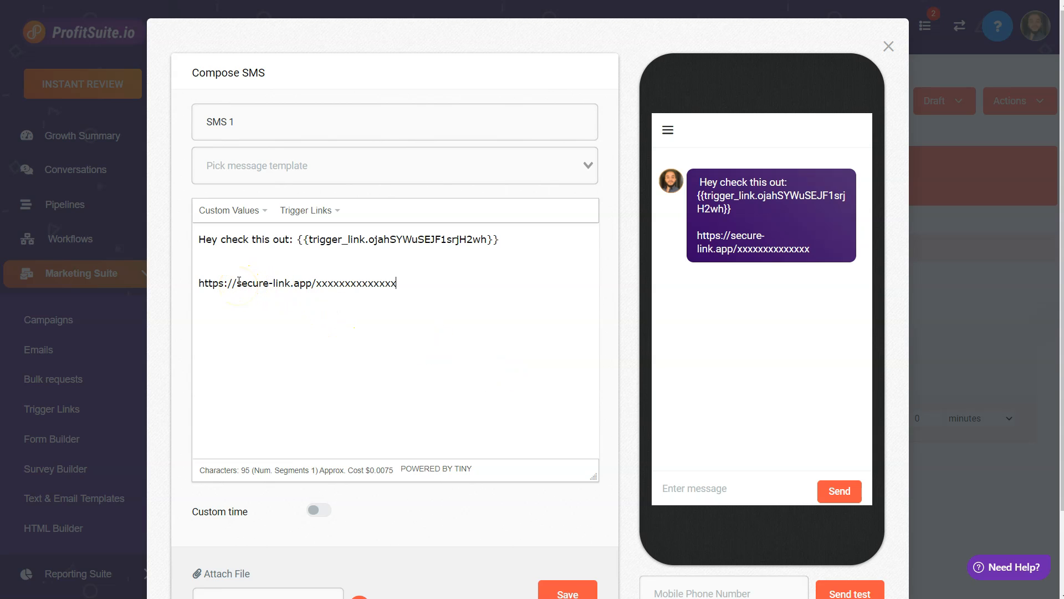
{"action": "left_click_drag", "start_coordinate": [237, 284], "coordinate": [408, 283]}
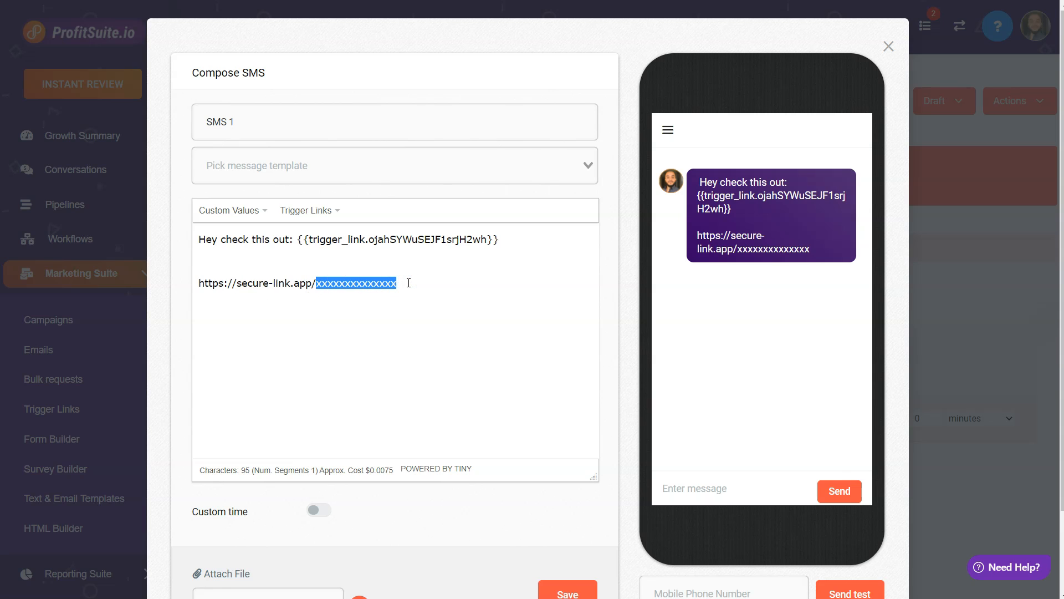
{"action": "scroll", "coordinate": [433, 287], "scroll_direction": "down", "scroll_amount": 2}
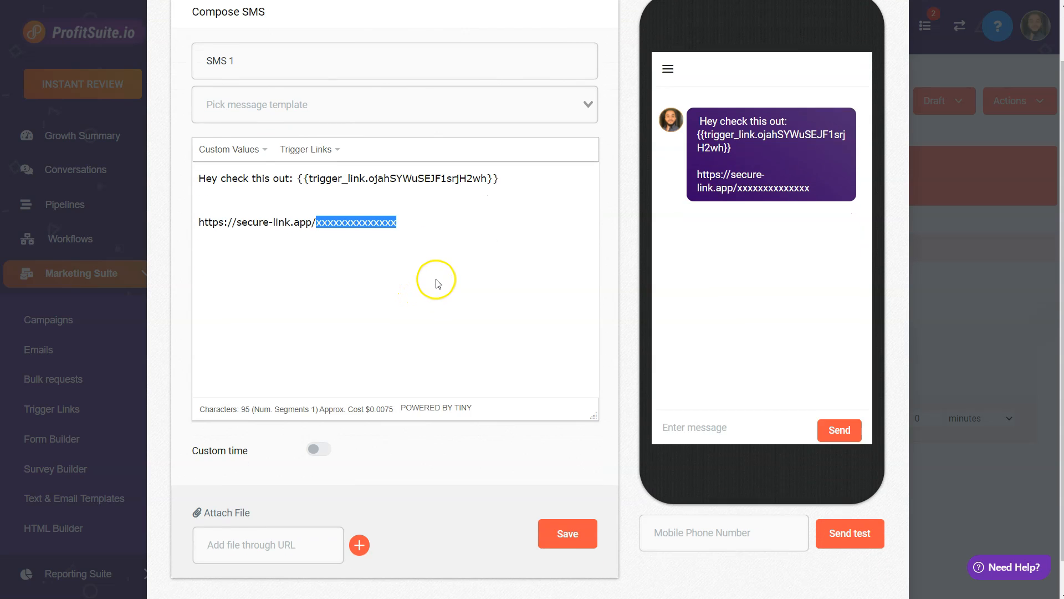
{"action": "left_click", "coordinate": [411, 212]}
{"action": "left_click_drag", "start_coordinate": [411, 212], "coordinate": [195, 214]}
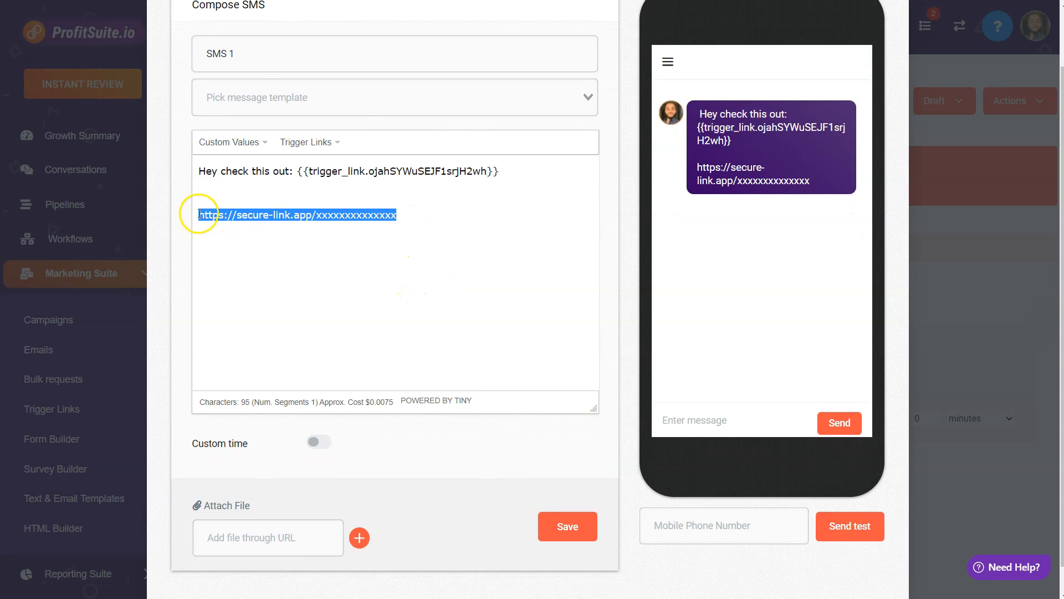
{"action": "key", "text": "BackSpace"}
{"action": "key", "text": "BackSpace"}
{"action": "key", "text": "BackSpace"}
Save the SMS event.
{"action": "left_click_drag", "start_coordinate": [498, 172], "coordinate": [193, 170]}
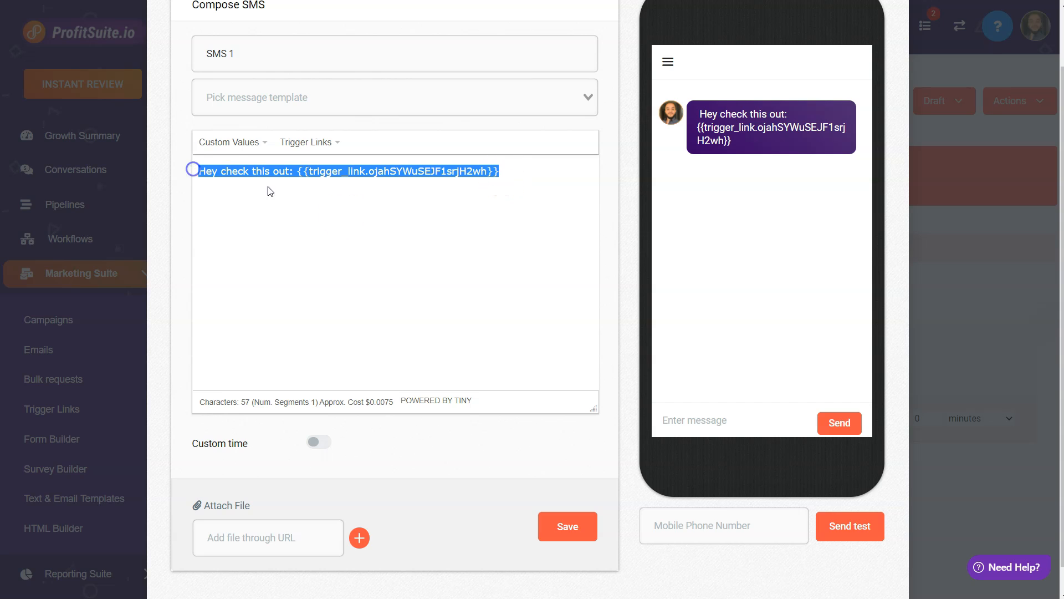
{"action": "left_click", "coordinate": [709, 535]}
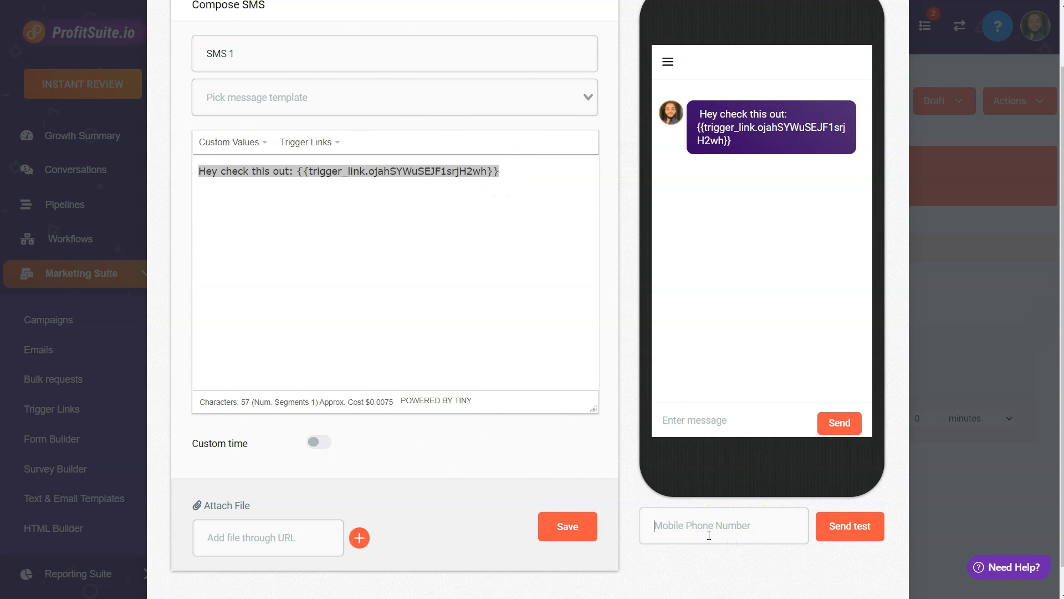
{"action": "left_click", "coordinate": [880, 522]}
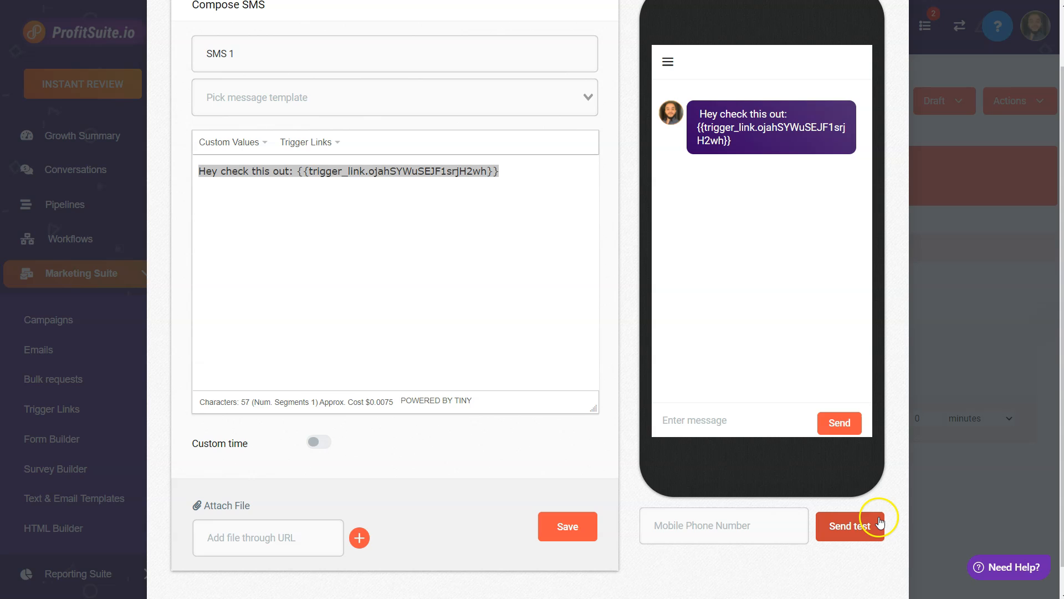
{"action": "left_click", "coordinate": [804, 530]}
{"action": "left_click_drag", "start_coordinate": [738, 143], "coordinate": [693, 103]}
{"action": "left_click", "coordinate": [693, 102]}
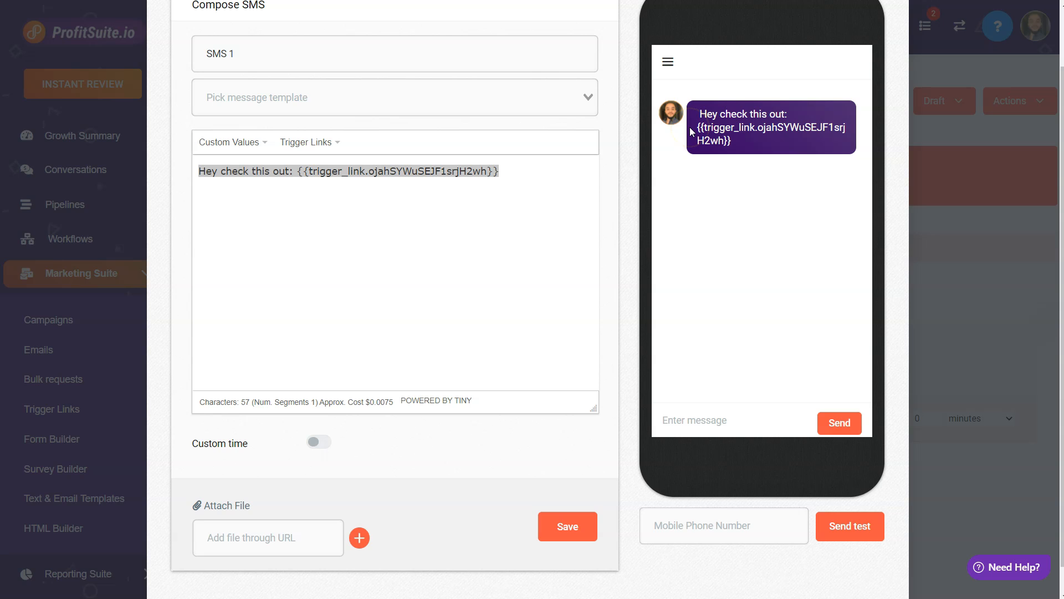
{"action": "left_click", "coordinate": [542, 187]}
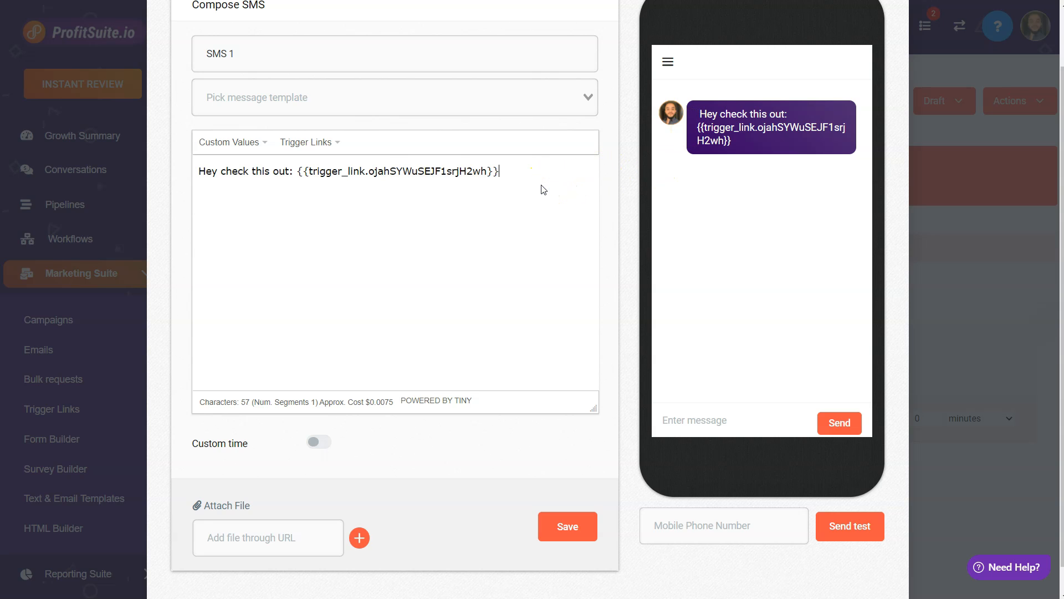
{"action": "left_click", "coordinate": [551, 527]}
Add an Email event to the campaign with the subject Test.
{"action": "left_click", "coordinate": [283, 494]}
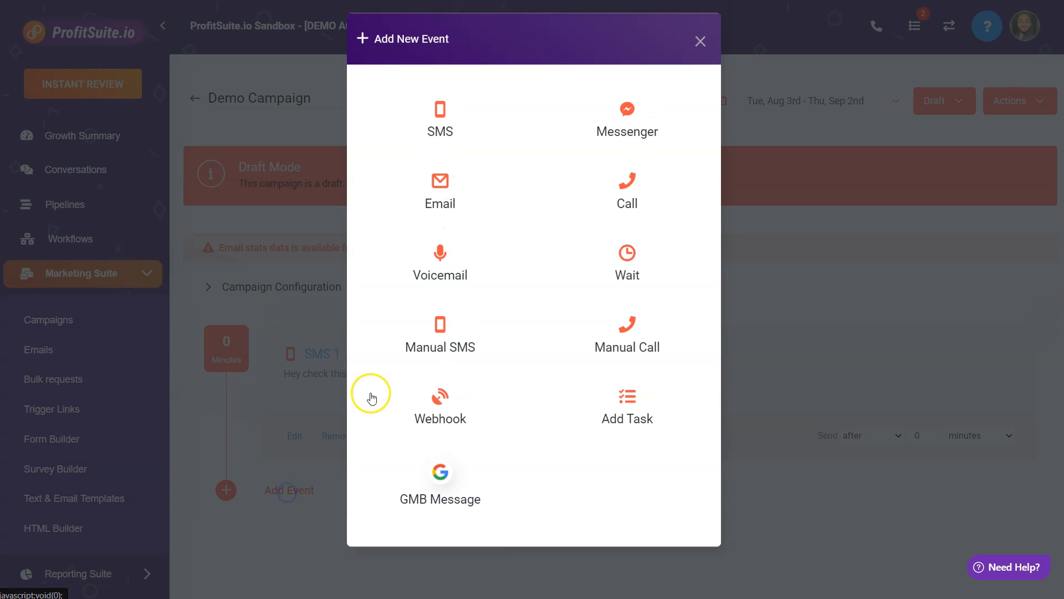
{"action": "left_click", "coordinate": [451, 205]}
{"action": "left_click", "coordinate": [320, 173]}
{"action": "type", "text": "Test"}
Write the email body "Hey check out this link HERE.".
{"action": "left_click", "coordinate": [306, 298]}
{"action": "type", "text": "Hey che"}
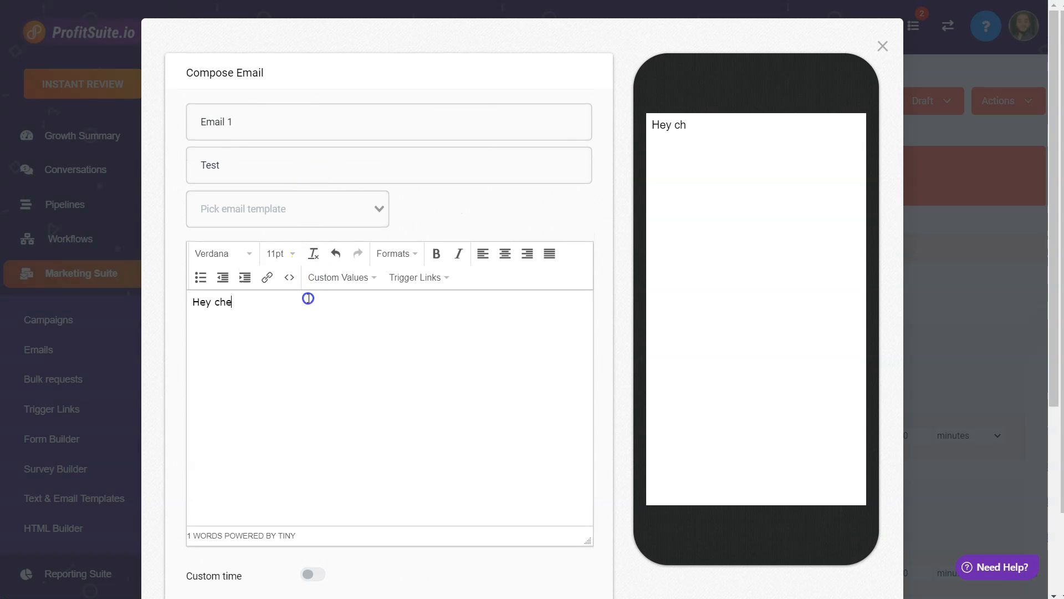
{"action": "type", "text": "ck out this link HERE."}
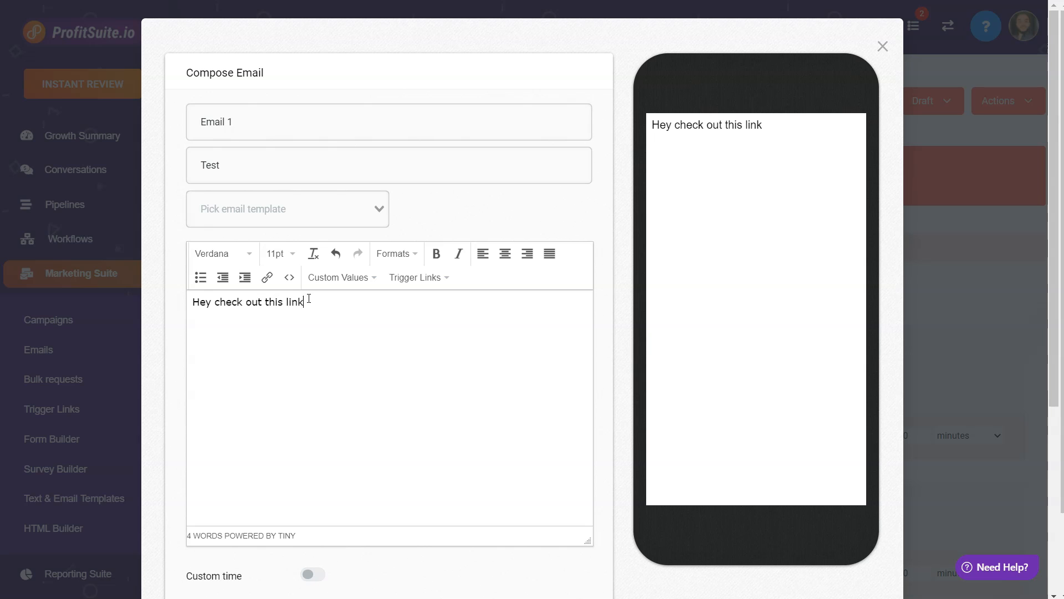
Link the word HERE in the email to the Demo Trigger Link.
{"action": "key", "text": "Left"}
{"action": "key", "text": "ctrl+shift+Left"}
{"action": "left_click_drag", "start_coordinate": [335, 302], "coordinate": [308, 301]}
{"action": "left_click", "coordinate": [266, 277]}
{"action": "left_click", "coordinate": [384, 324]}
{"action": "left_click", "coordinate": [474, 323]}
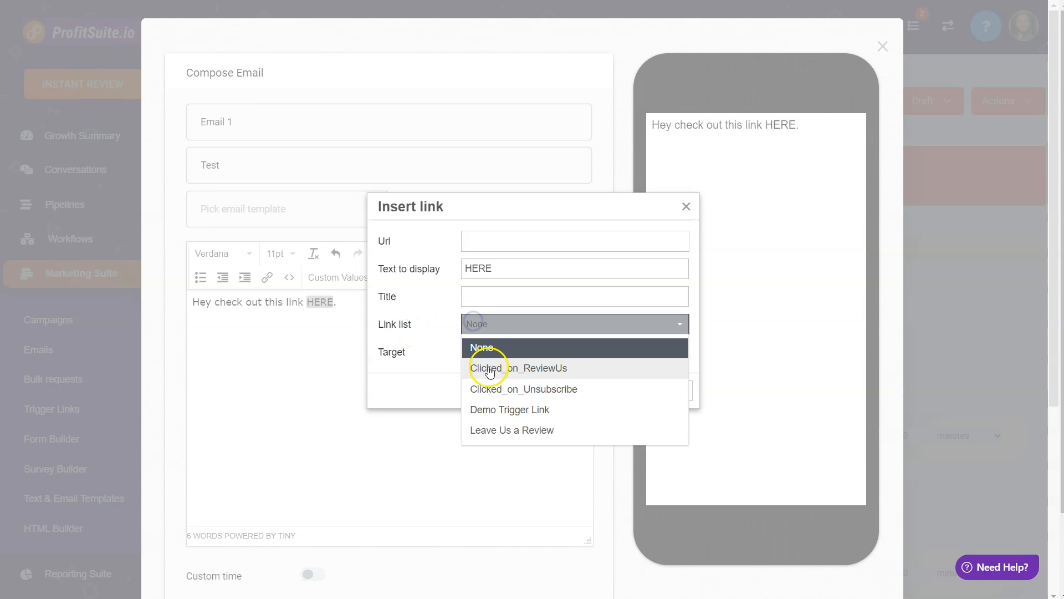
{"action": "left_click", "coordinate": [490, 413]}
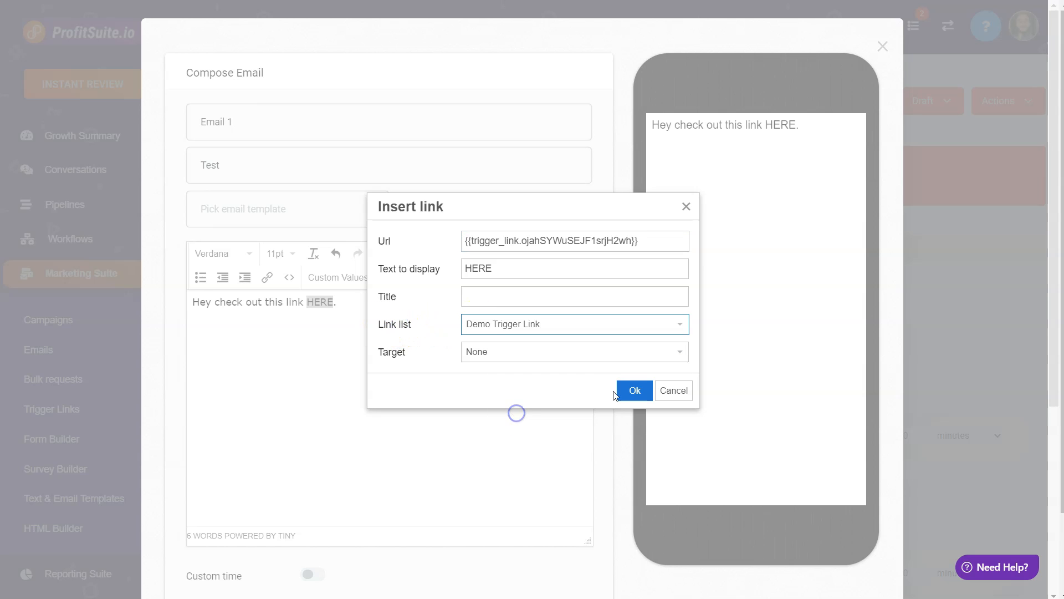
{"action": "left_click", "coordinate": [622, 393]}
{"action": "left_click", "coordinate": [450, 315]}
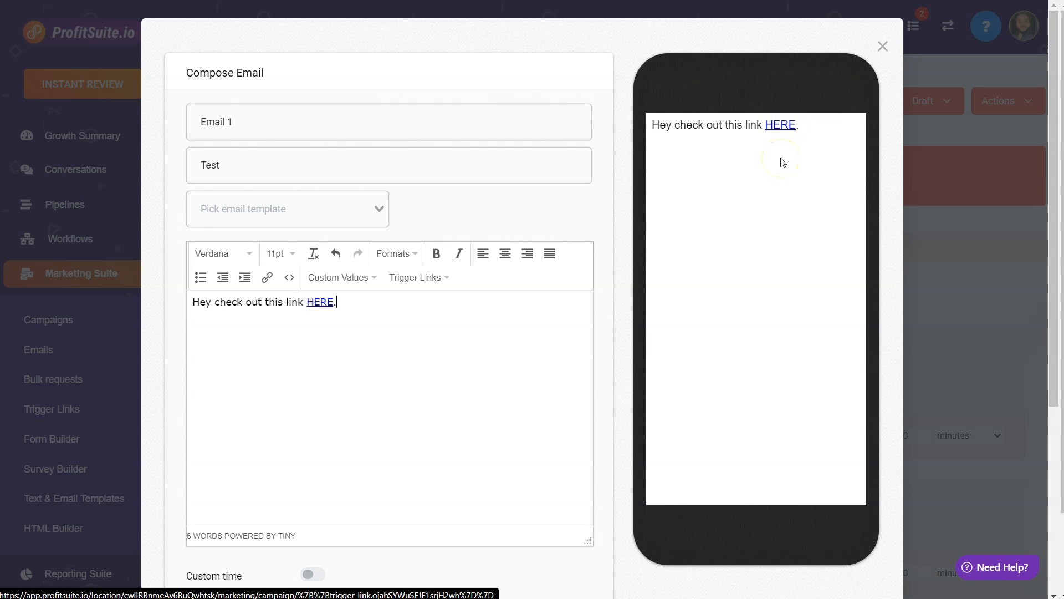
Save the email event.
{"action": "scroll", "coordinate": [654, 339], "scroll_direction": "down", "scroll_amount": 5}
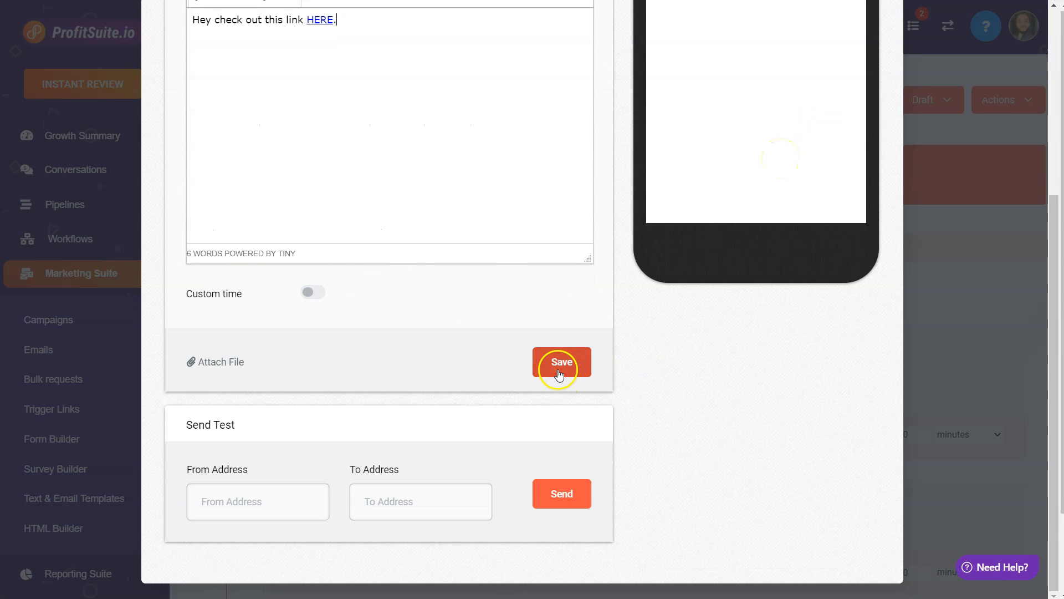
{"action": "left_click_drag", "start_coordinate": [185, 428], "coordinate": [233, 425]}
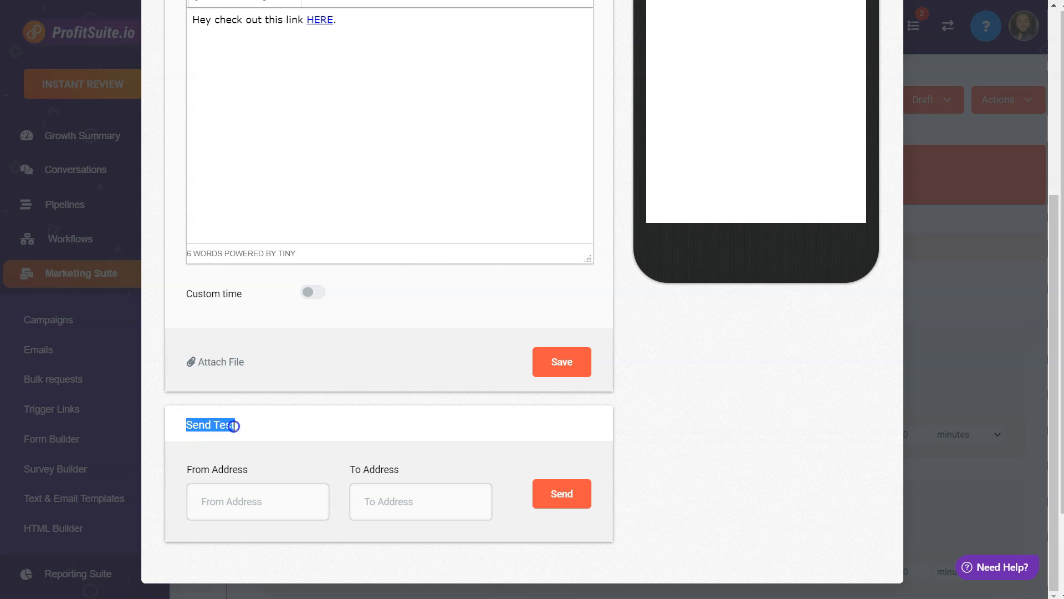
{"action": "left_click", "coordinate": [233, 426]}
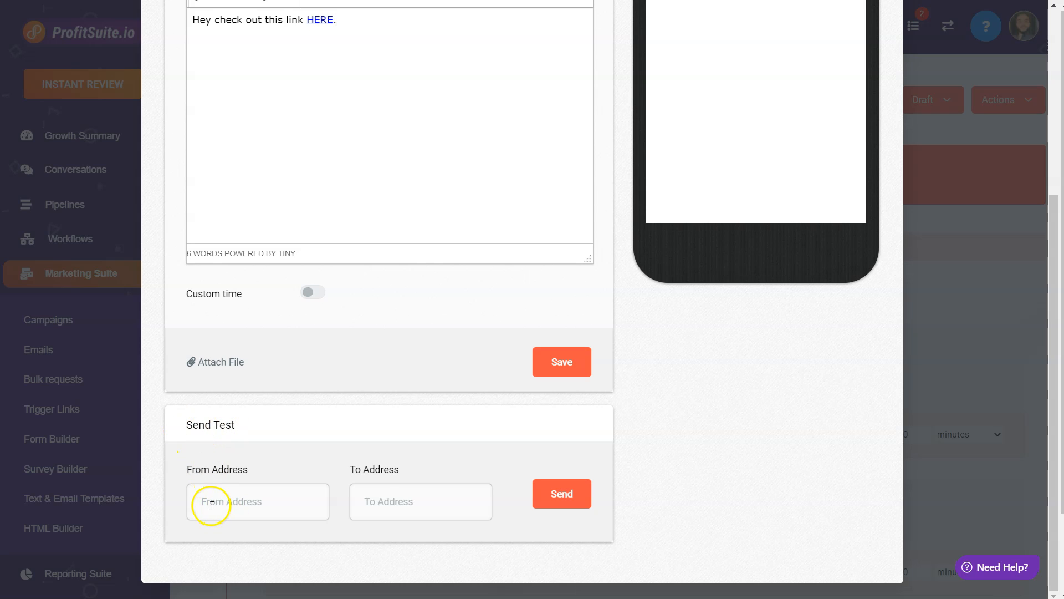
{"action": "left_click", "coordinate": [568, 364]}
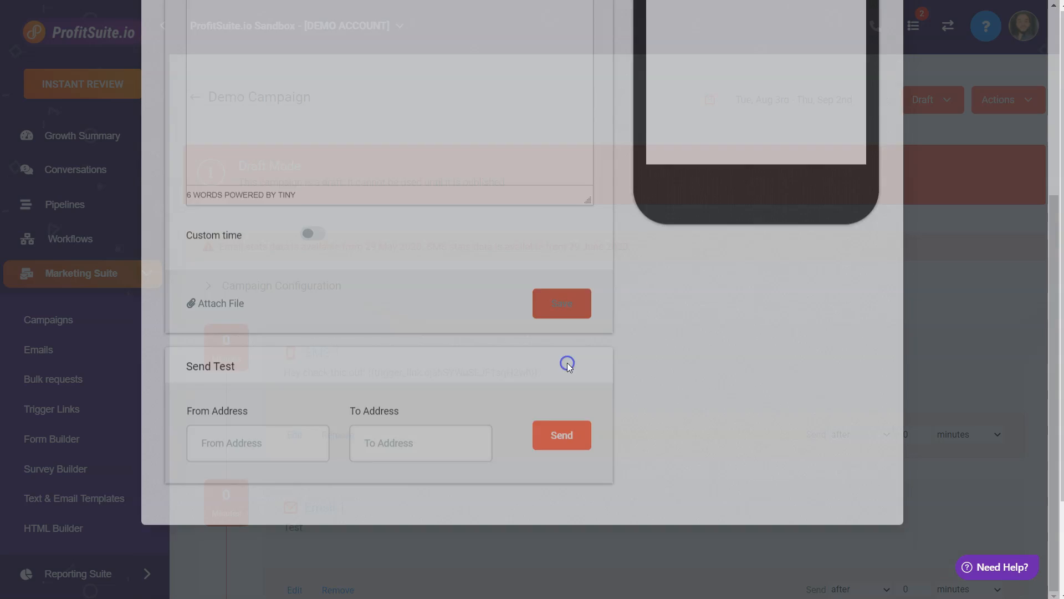
Change the campaign's status from draft to Published.
{"action": "left_click", "coordinate": [931, 104]}
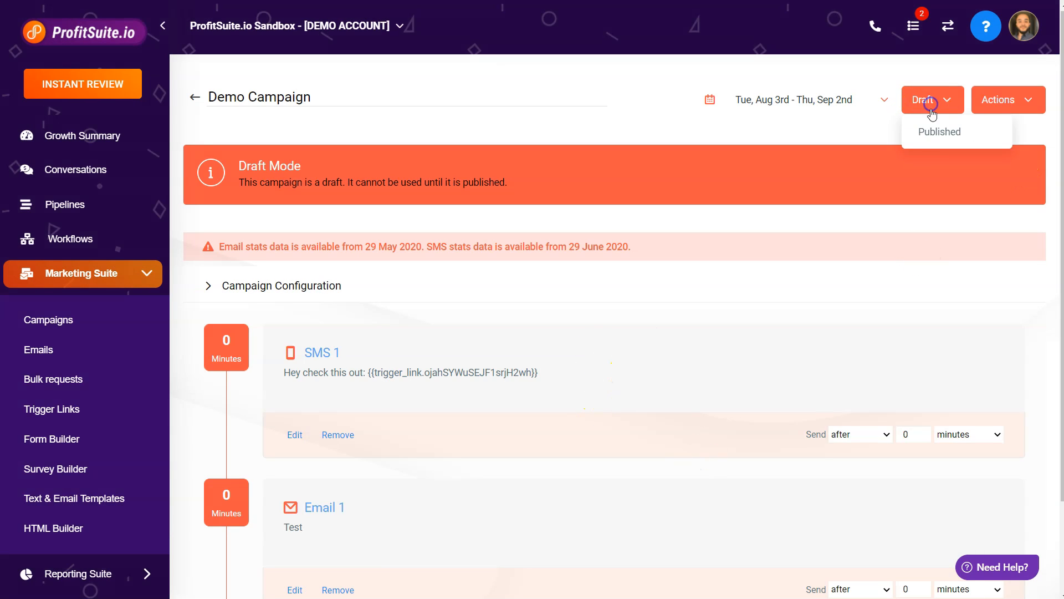
{"action": "left_click", "coordinate": [925, 132]}
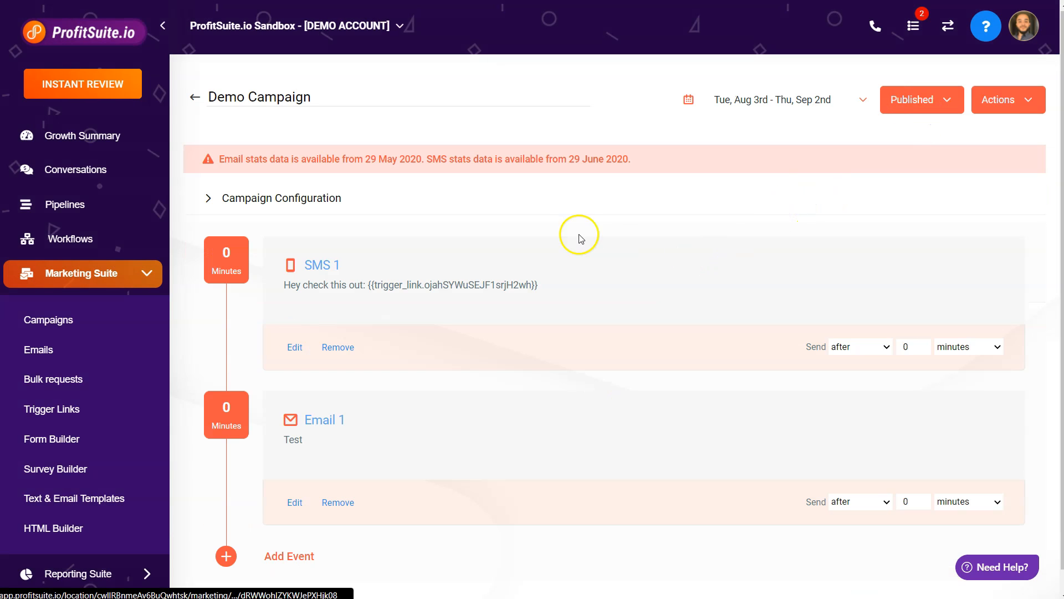
Open the Test Account conversation and start an SMS reading "Hey check this out:".
{"action": "left_click", "coordinate": [79, 177]}
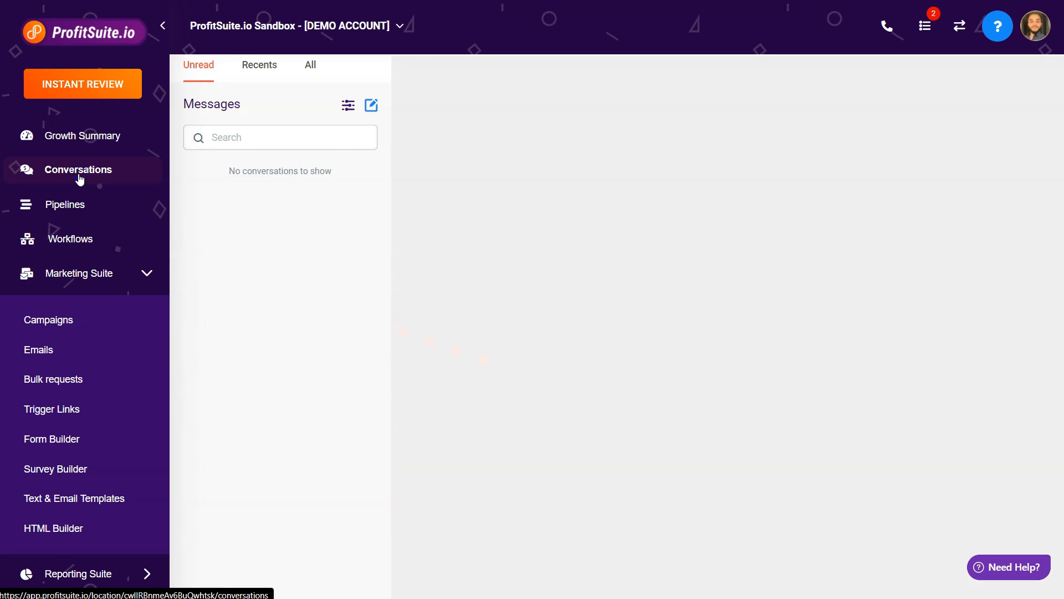
{"action": "left_click", "coordinate": [436, 576]}
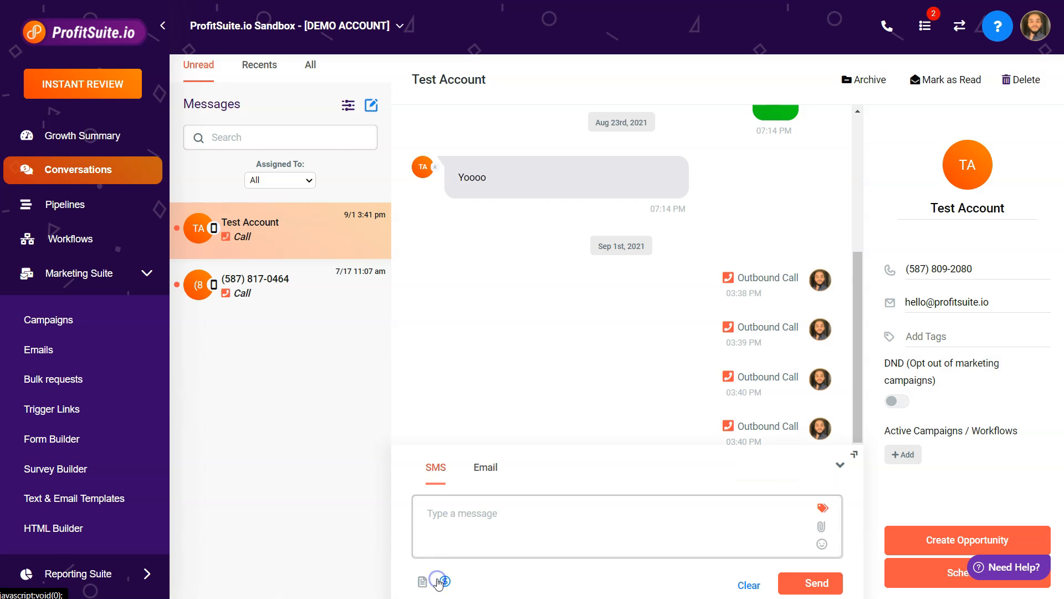
{"action": "left_click", "coordinate": [453, 511]}
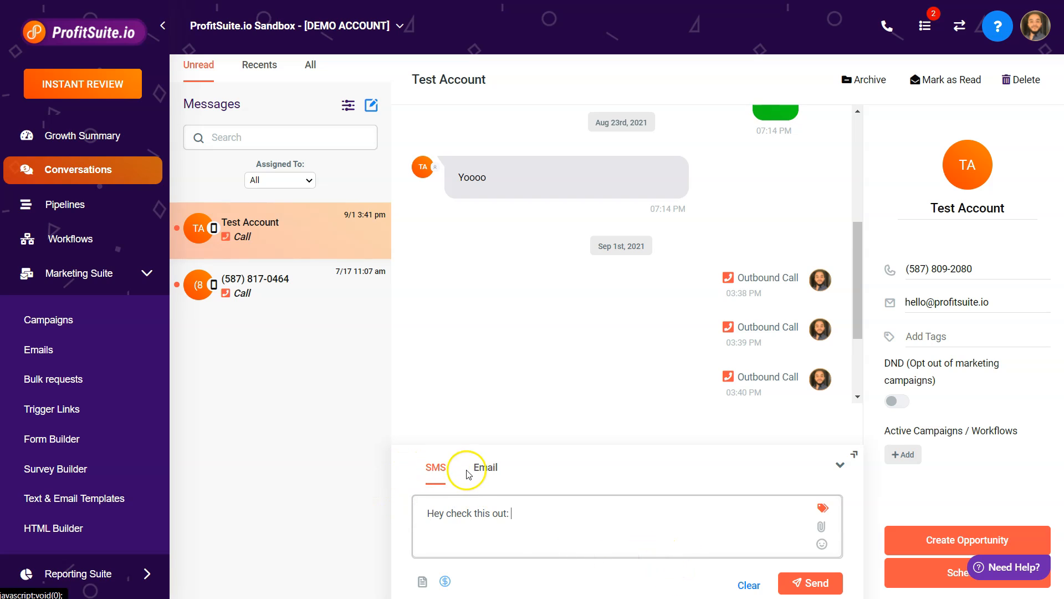
Insert the Demo Trigger Link into the SMS message.
{"action": "scroll", "coordinate": [606, 388], "scroll_direction": "down", "scroll_amount": 2}
{"action": "left_click", "coordinate": [539, 512]}
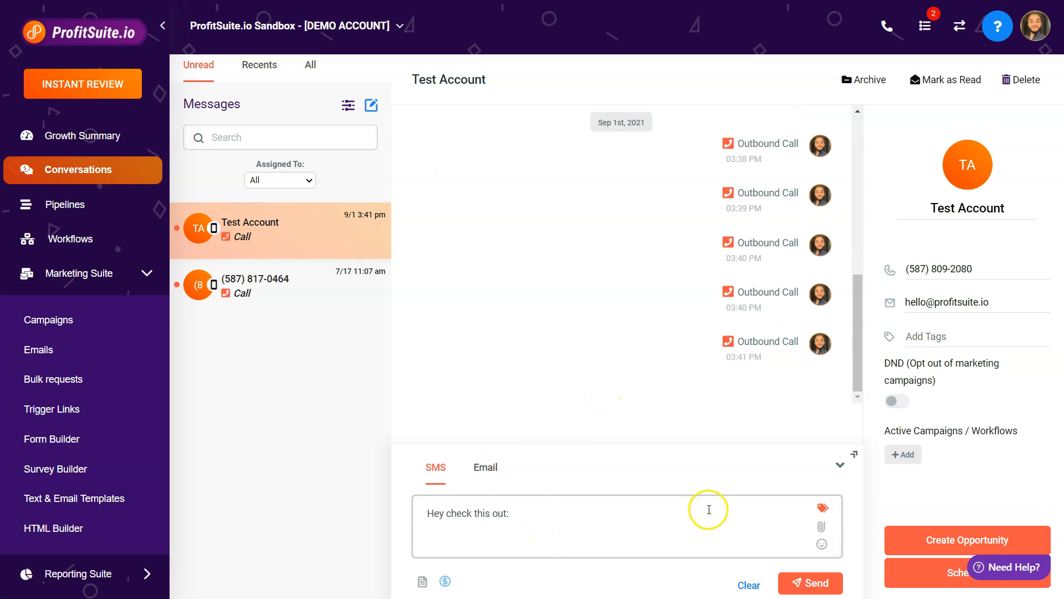
{"action": "left_click", "coordinate": [824, 509]}
{"action": "scroll", "coordinate": [777, 444], "scroll_direction": "down", "scroll_amount": 2}
{"action": "mouse_move", "coordinate": [778, 488]}
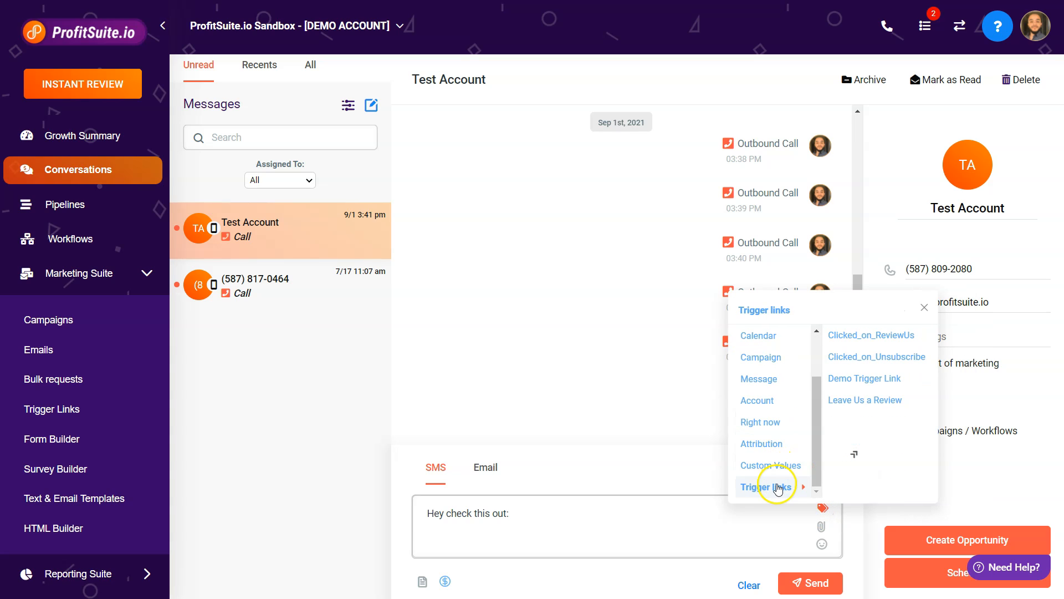
{"action": "left_click", "coordinate": [860, 382]}
{"action": "left_click", "coordinate": [704, 515]}
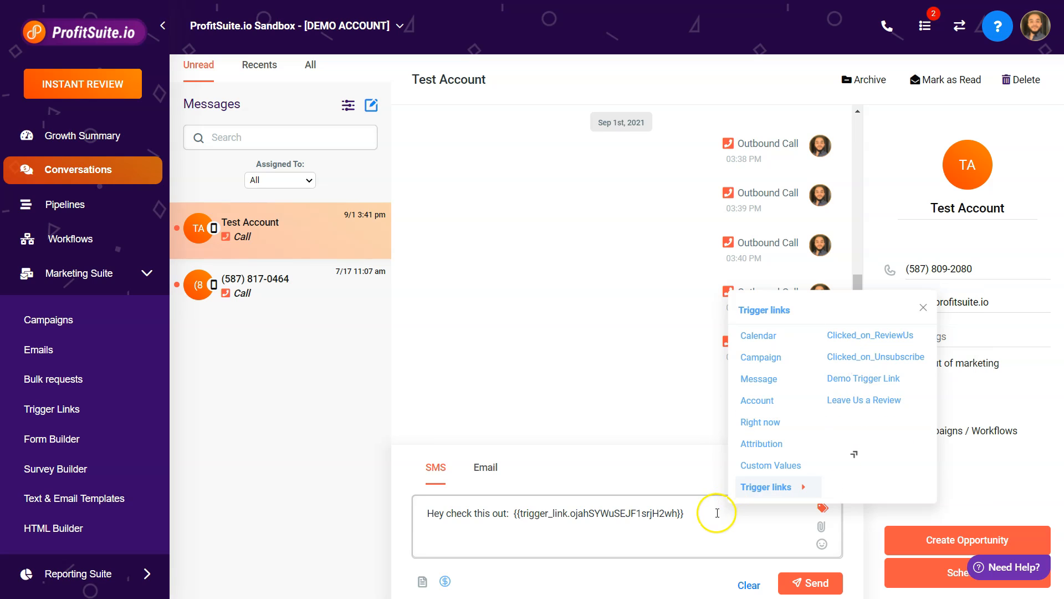
Send the SMS and open the link it contains.
{"action": "left_click", "coordinate": [811, 582]}
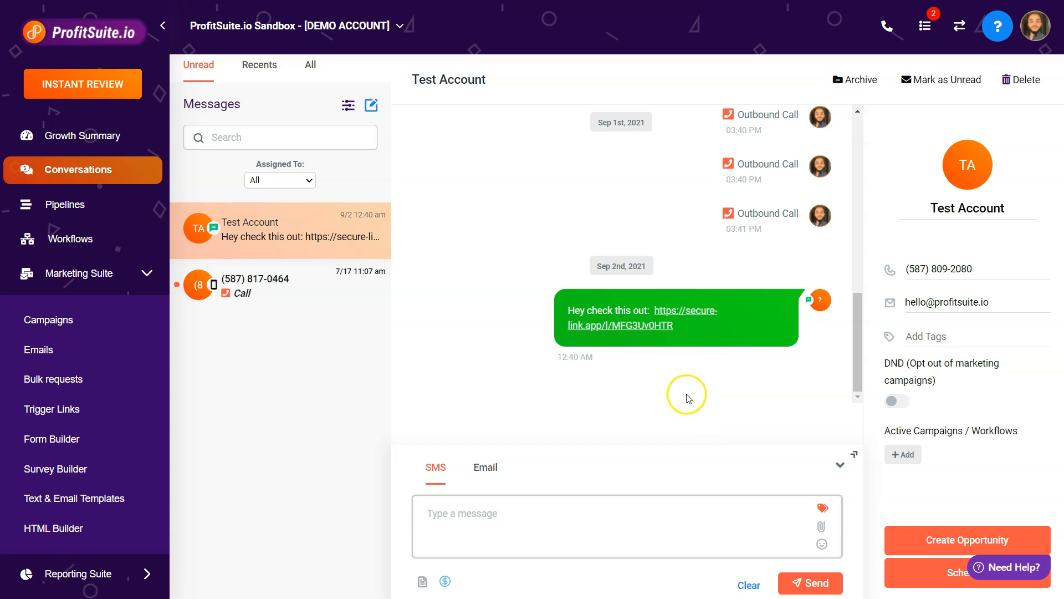
{"action": "left_click", "coordinate": [659, 326]}
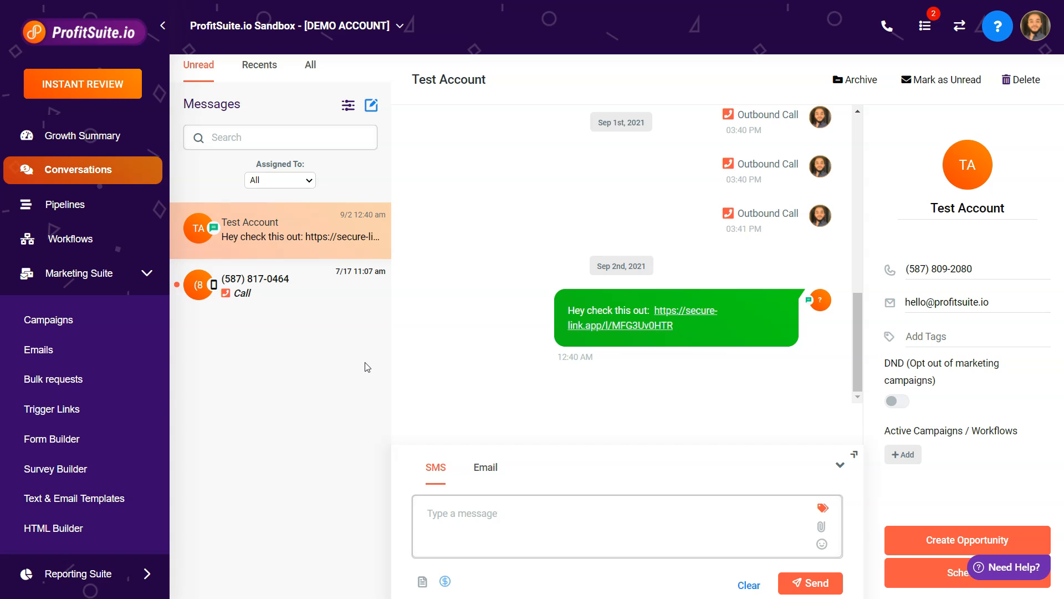
Create a new trigger named "Test trigger after demo trigger link clicked".
{"action": "scroll", "coordinate": [138, 388], "scroll_direction": "down", "scroll_amount": 5}
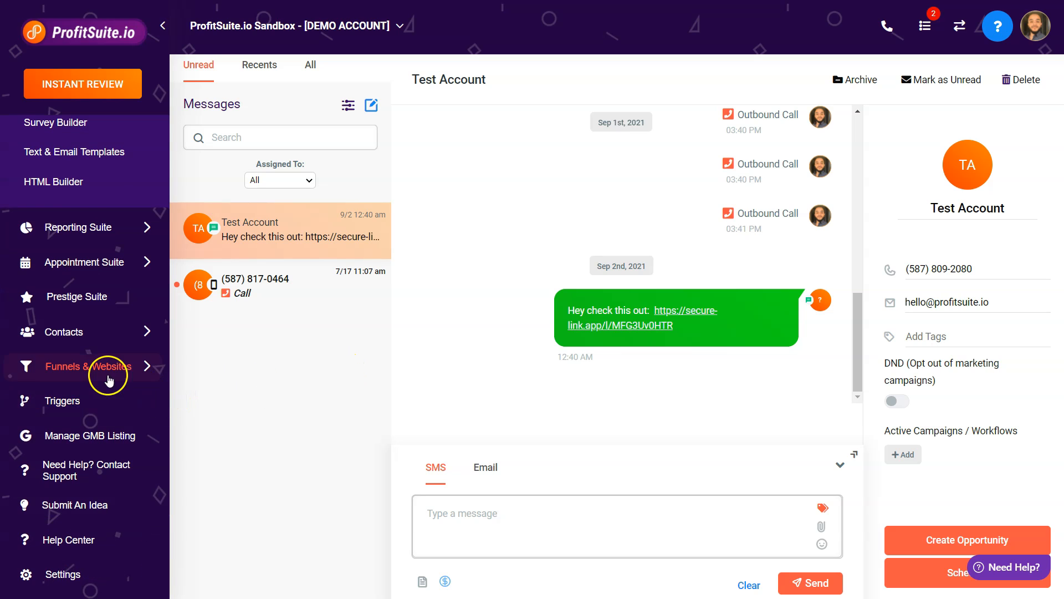
{"action": "left_click", "coordinate": [74, 402]}
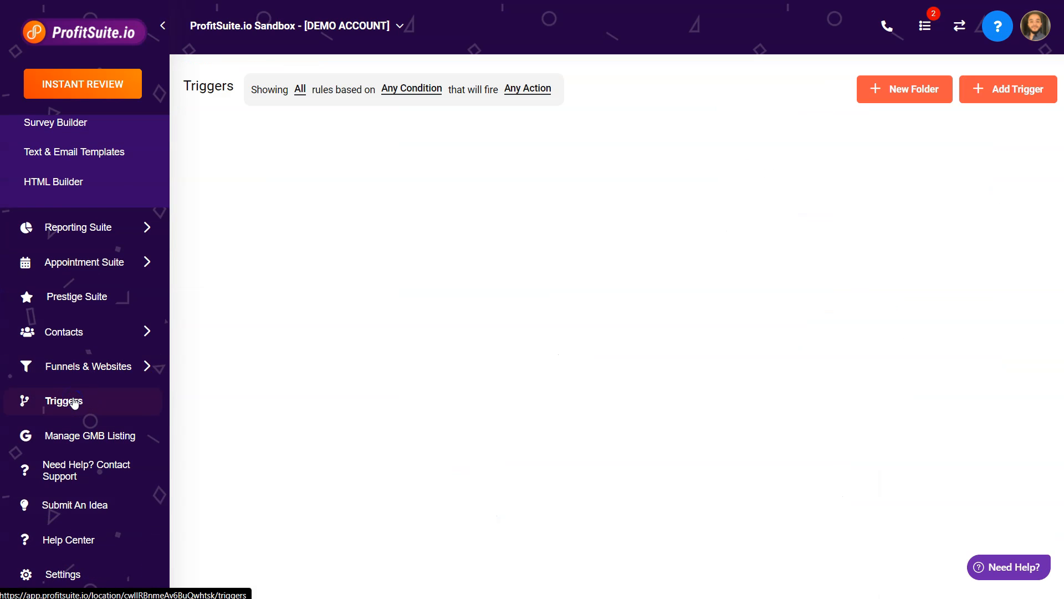
{"action": "left_click", "coordinate": [999, 93]}
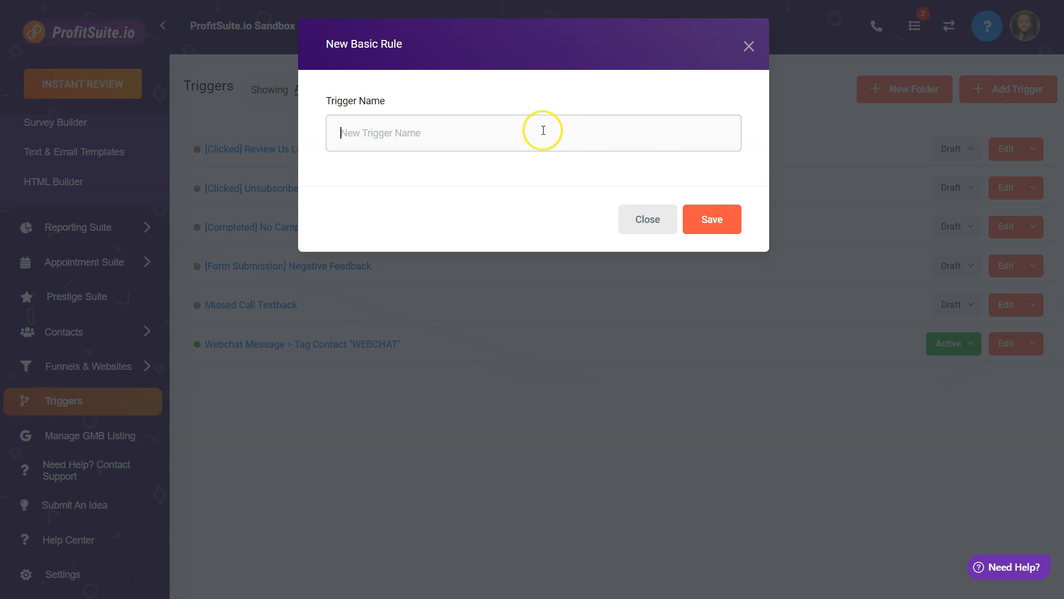
{"action": "type", "text": "Test trigger after demo trigger link clicked"}
{"action": "left_click", "coordinate": [717, 220]}
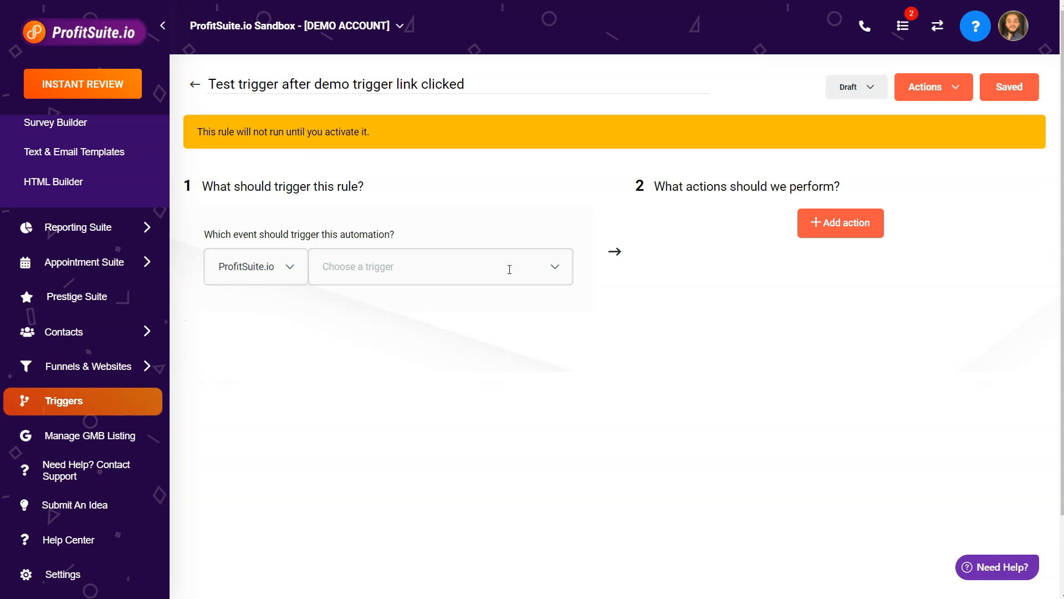
Set the trigger's event to Trigger Link Clicked.
{"action": "left_click", "coordinate": [510, 269]}
{"action": "scroll", "coordinate": [506, 399], "scroll_direction": "down", "scroll_amount": 3}
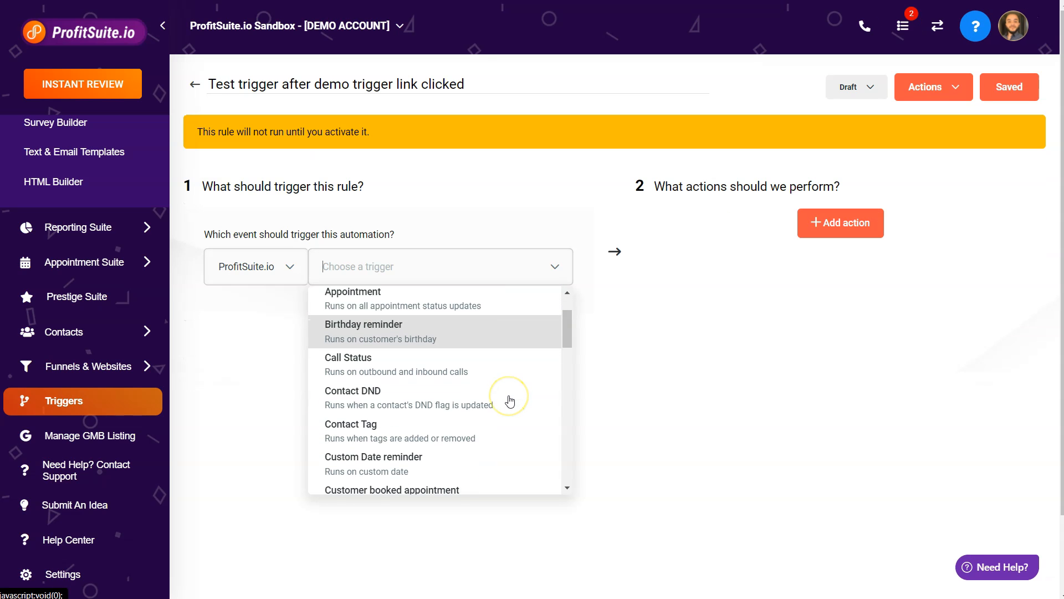
{"action": "scroll", "coordinate": [507, 399], "scroll_direction": "down", "scroll_amount": 6}
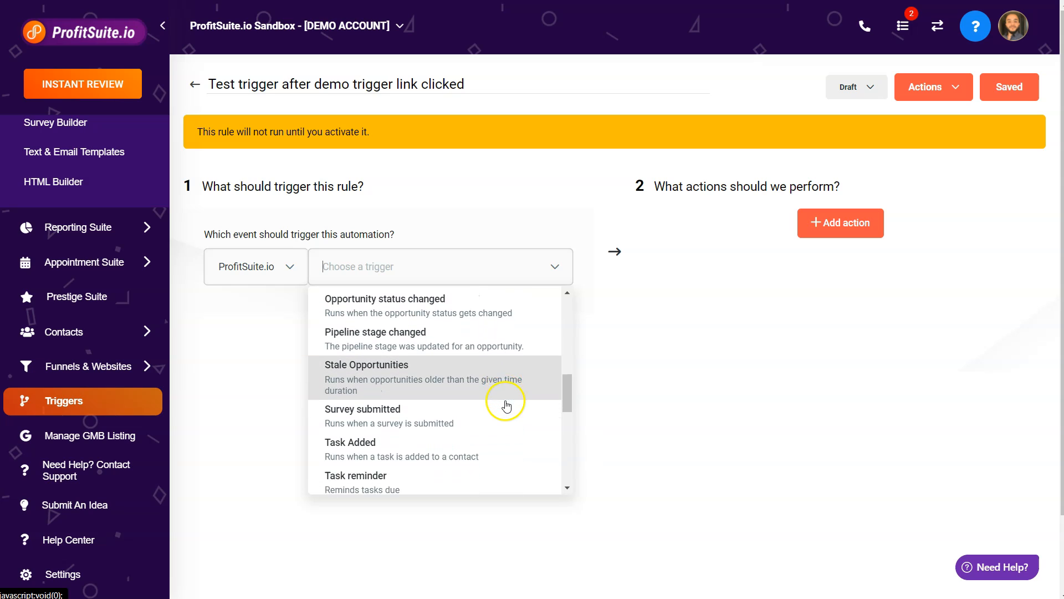
{"action": "left_click", "coordinate": [478, 417]}
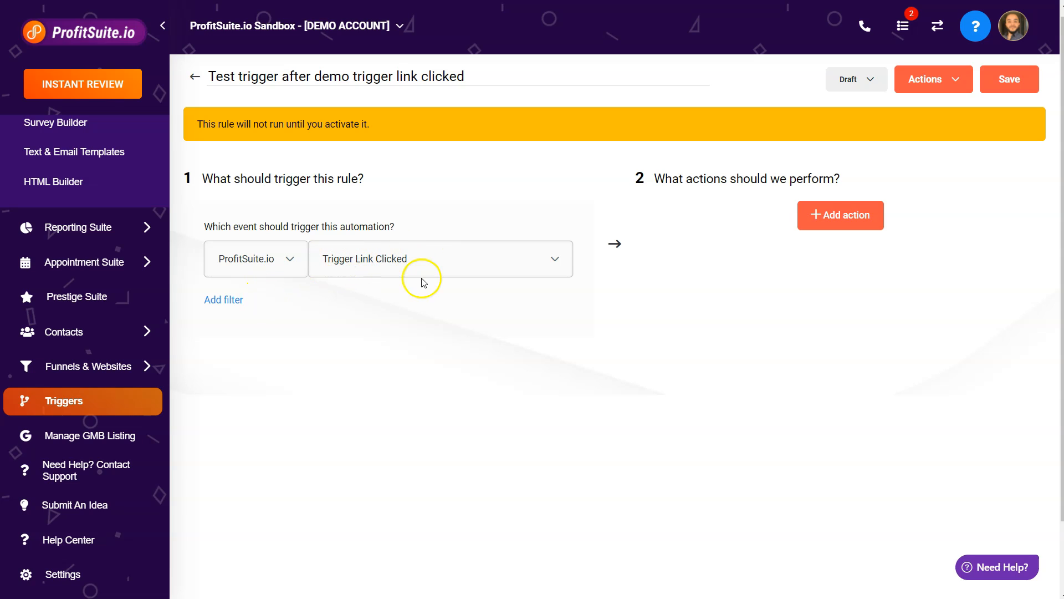
Add a Trigger Link filter set to Demo Trigger Link.
{"action": "left_click", "coordinate": [233, 305]}
{"action": "left_click", "coordinate": [242, 330]}
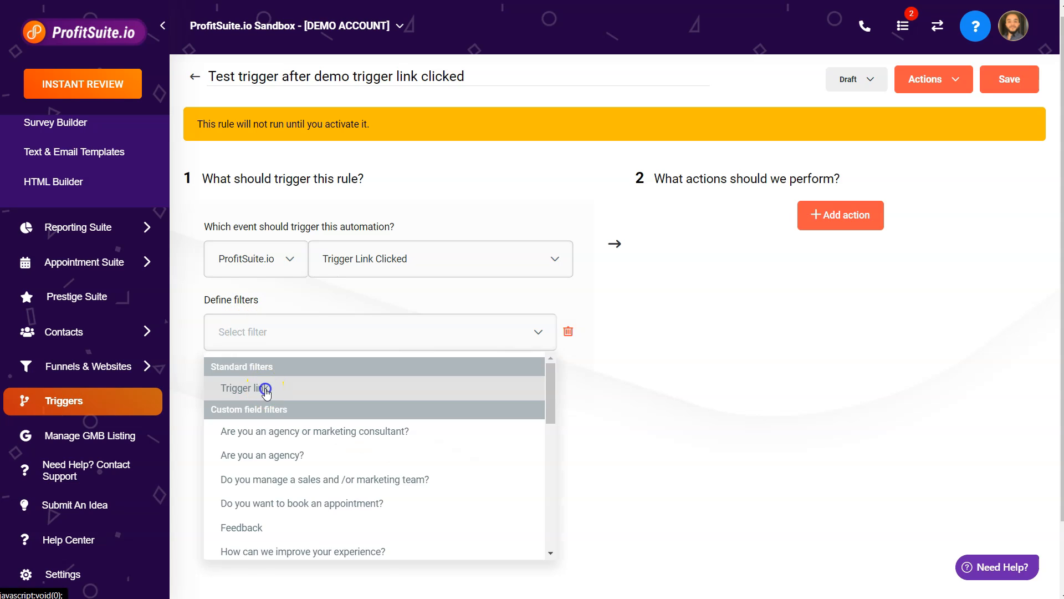
{"action": "left_click", "coordinate": [265, 391]}
{"action": "left_click", "coordinate": [436, 348]}
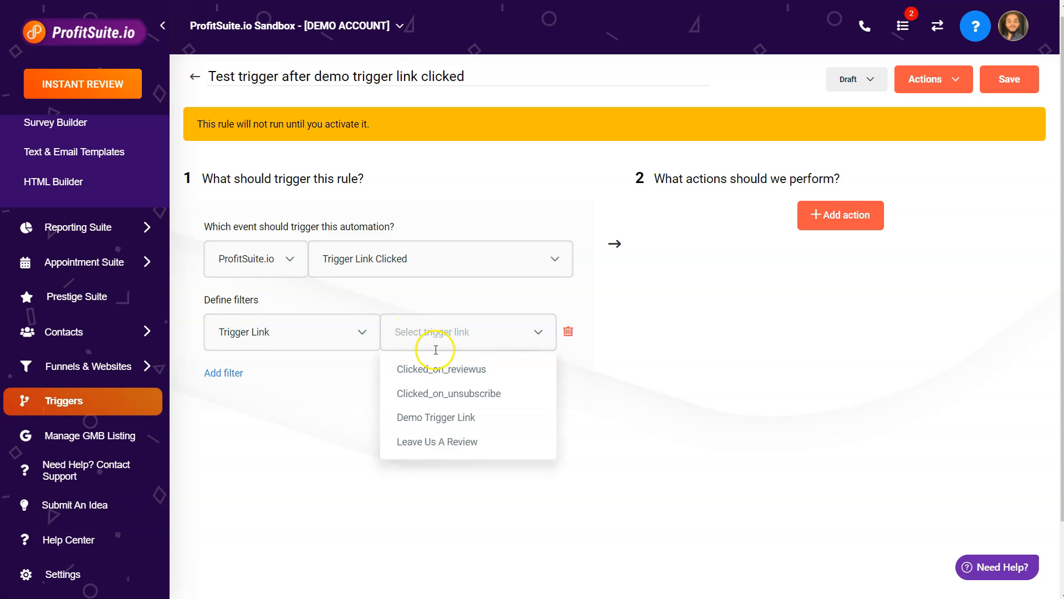
{"action": "left_click", "coordinate": [442, 423]}
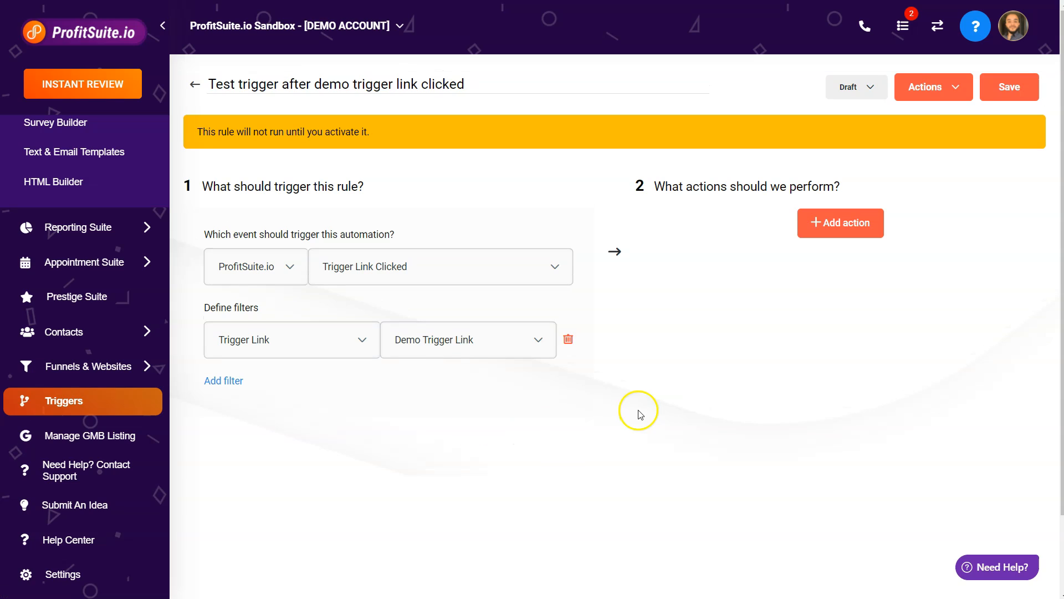
Add an action to the trigger and choose Add To Campaign.
{"action": "left_click", "coordinate": [842, 223]}
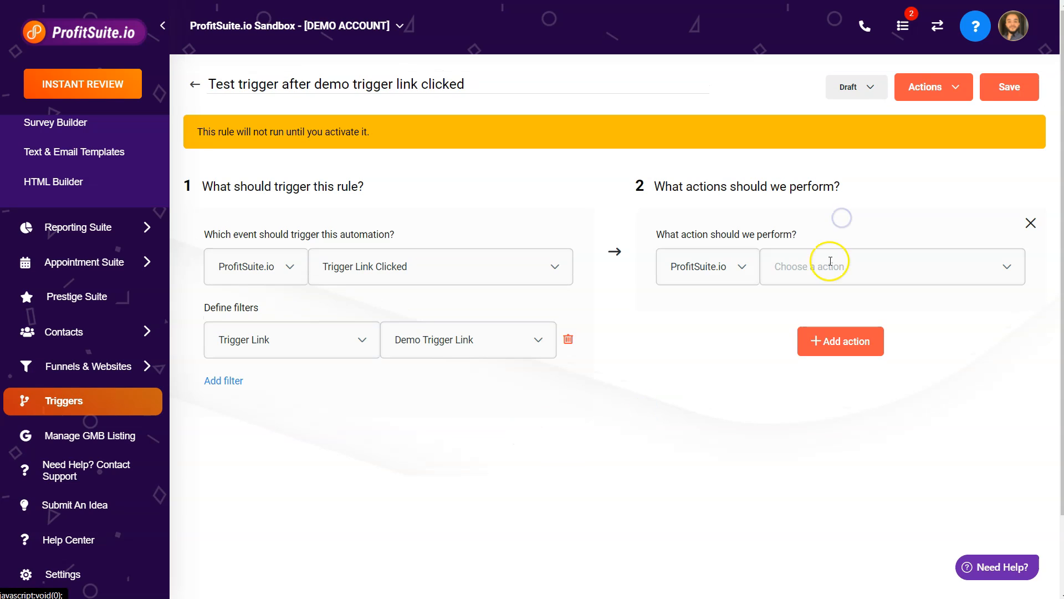
{"action": "left_click", "coordinate": [829, 265]}
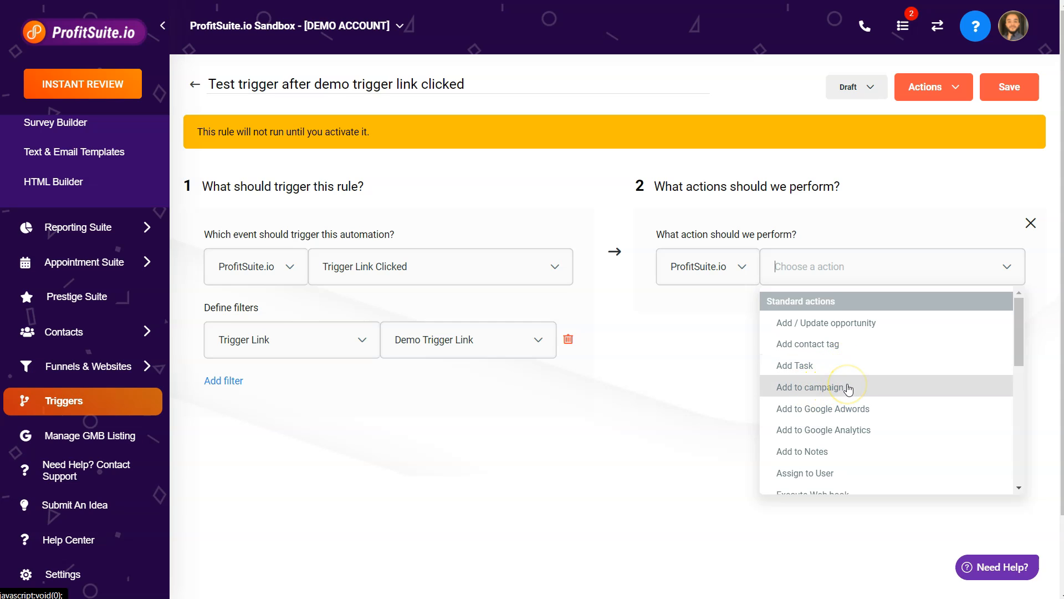
{"action": "scroll", "coordinate": [848, 388], "scroll_direction": "down", "scroll_amount": 3}
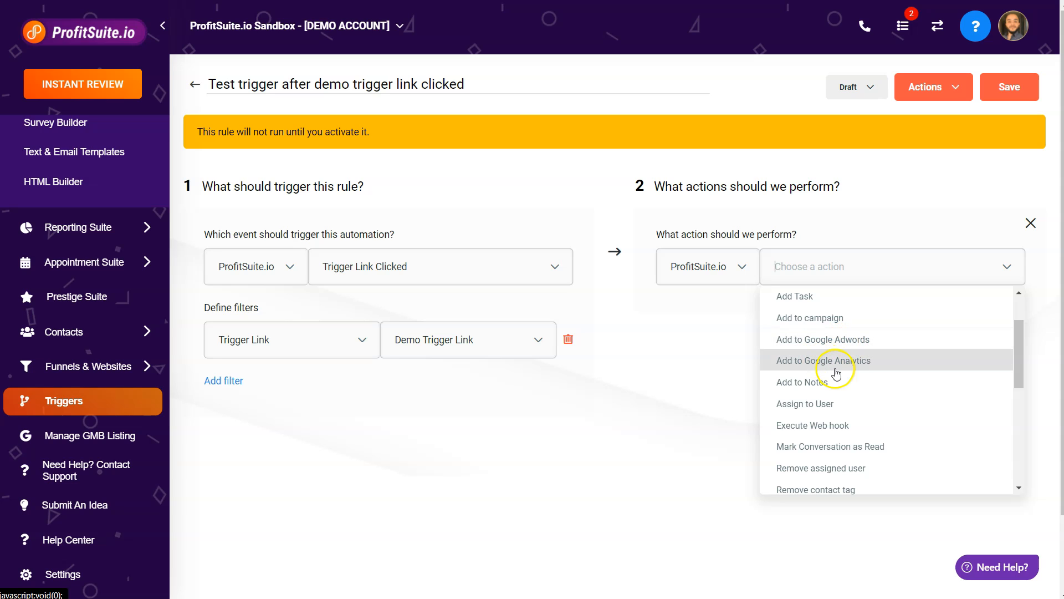
{"action": "scroll", "coordinate": [849, 366], "scroll_direction": "down", "scroll_amount": 7}
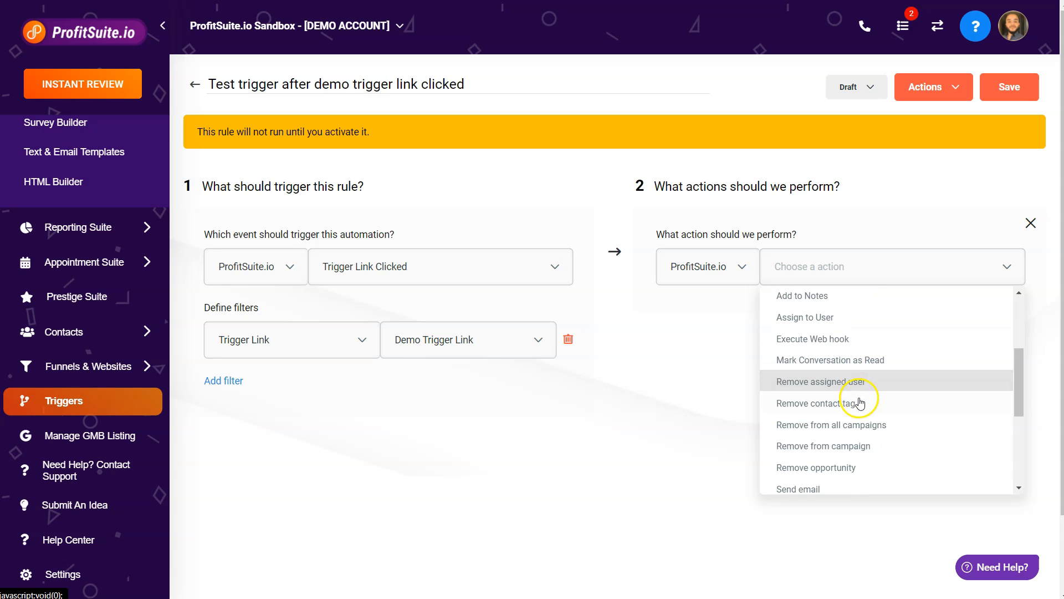
{"action": "scroll", "coordinate": [843, 333], "scroll_direction": "down", "scroll_amount": 1}
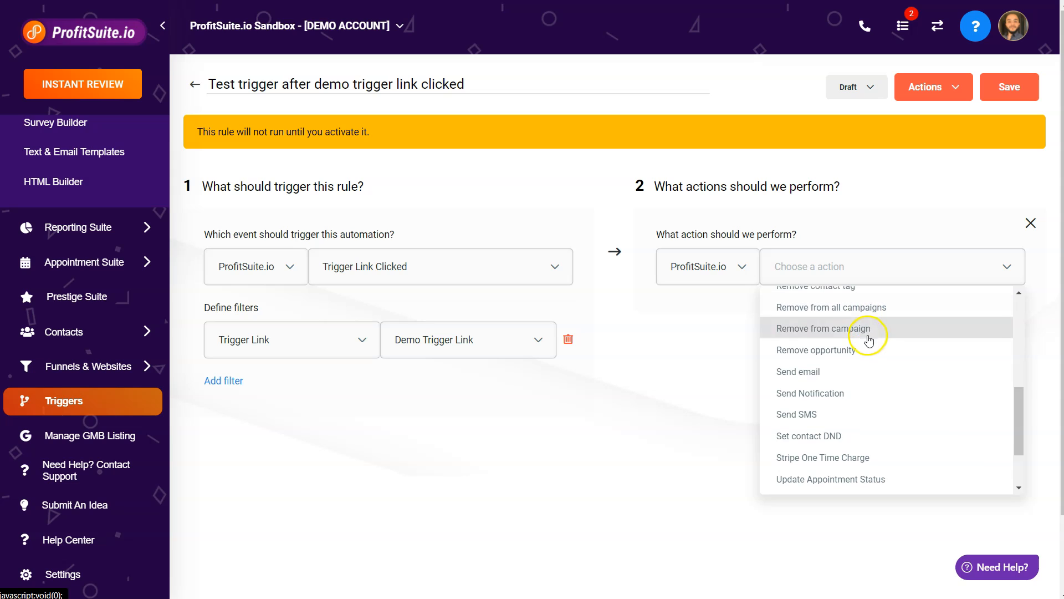
{"action": "scroll", "coordinate": [864, 360], "scroll_direction": "down", "scroll_amount": 3}
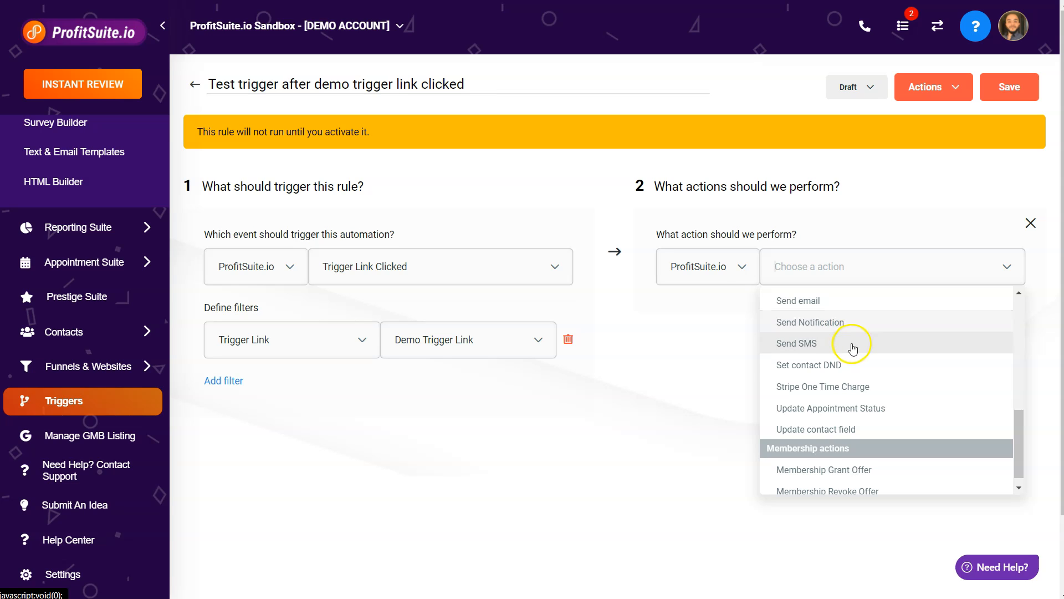
{"action": "scroll", "coordinate": [856, 435], "scroll_direction": "up", "scroll_amount": 7}
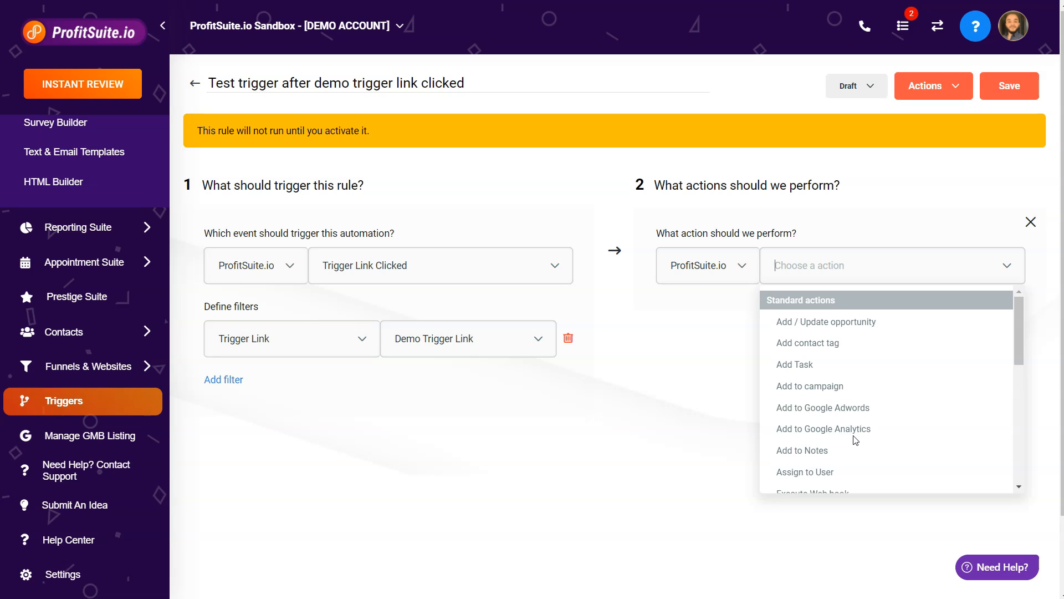
{"action": "left_click", "coordinate": [835, 388]}
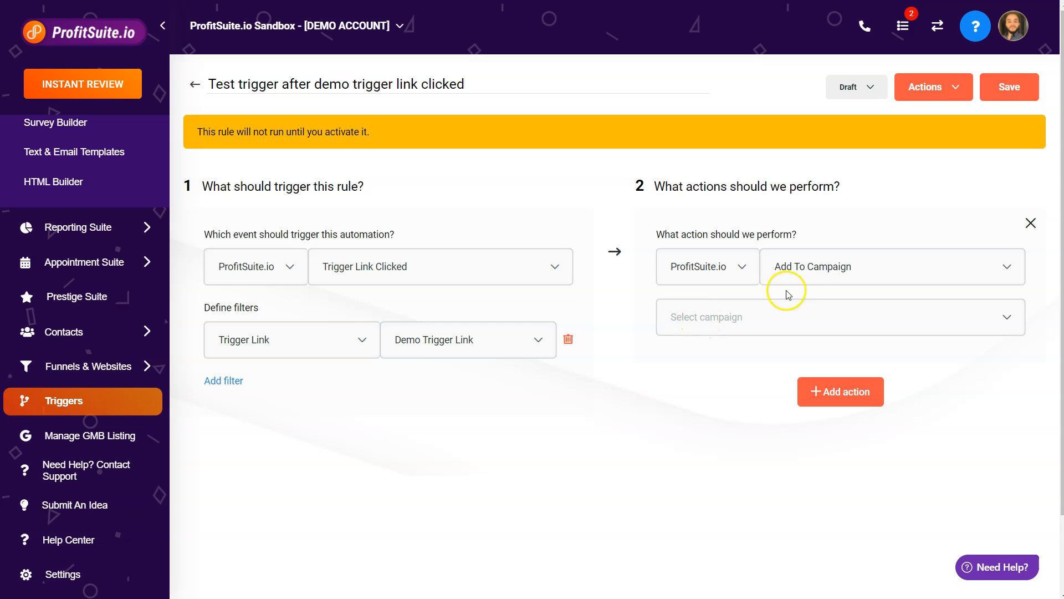
Change the action to Remove From Campaign and select Demo Campaign.
{"action": "left_click", "coordinate": [801, 273]}
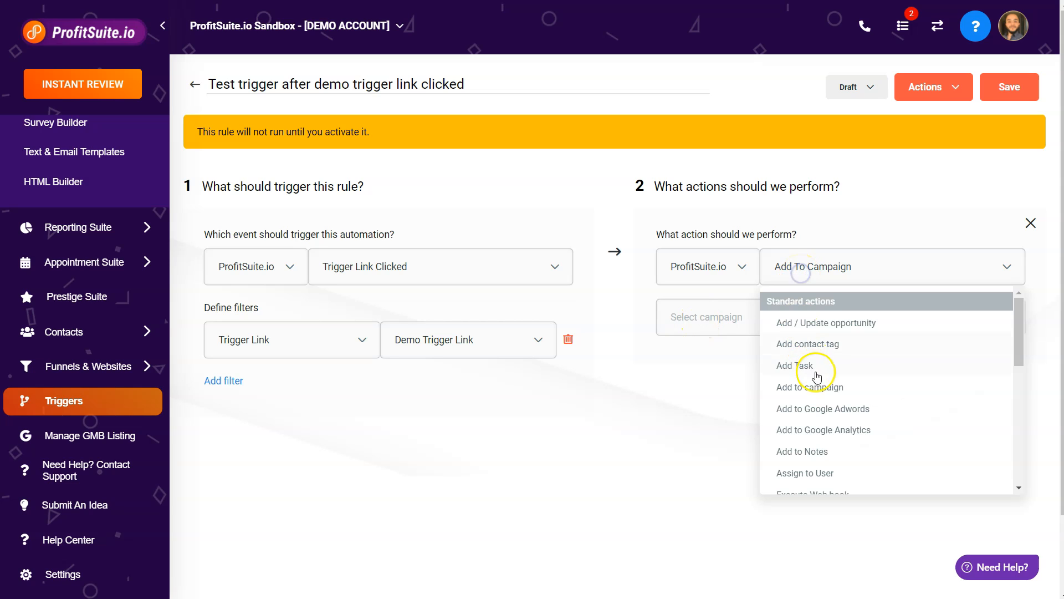
{"action": "scroll", "coordinate": [815, 376], "scroll_direction": "down", "scroll_amount": 5}
{"action": "scroll", "coordinate": [818, 430], "scroll_direction": "down", "scroll_amount": 2}
{"action": "scroll", "coordinate": [819, 432], "scroll_direction": "up", "scroll_amount": 5}
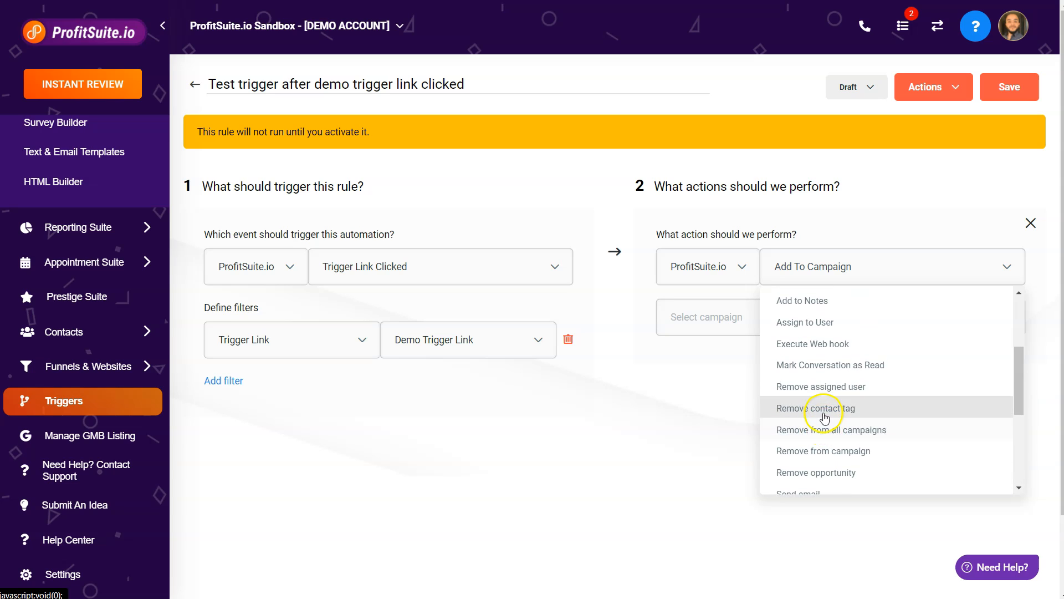
{"action": "left_click", "coordinate": [820, 451]}
{"action": "left_click", "coordinate": [743, 321]}
{"action": "left_click", "coordinate": [743, 358]}
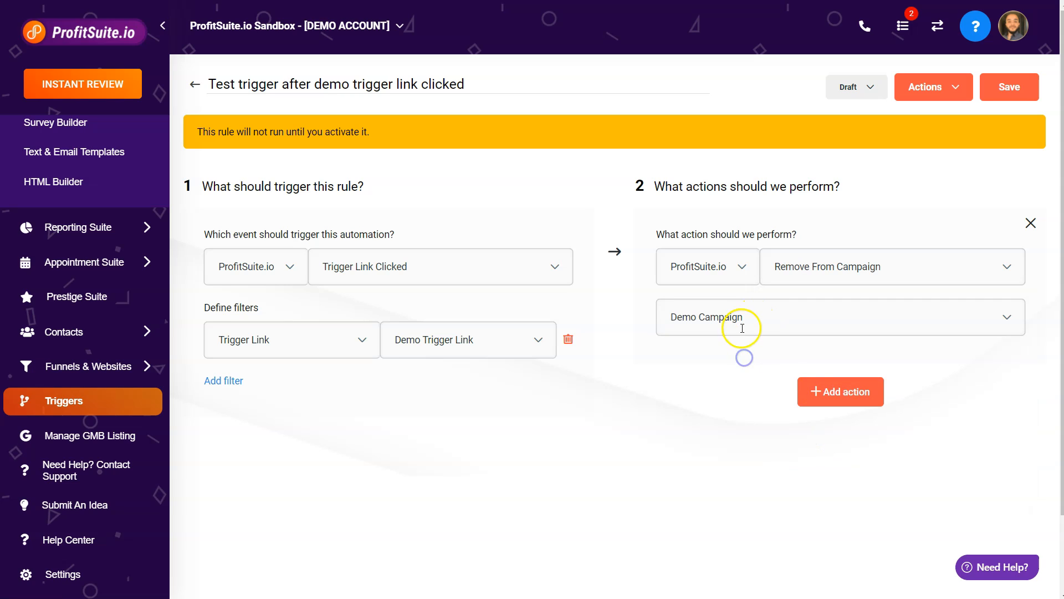
Add a second action of type Add / Update Opportunity.
{"action": "left_click", "coordinate": [810, 390]}
{"action": "left_click", "coordinate": [805, 435]}
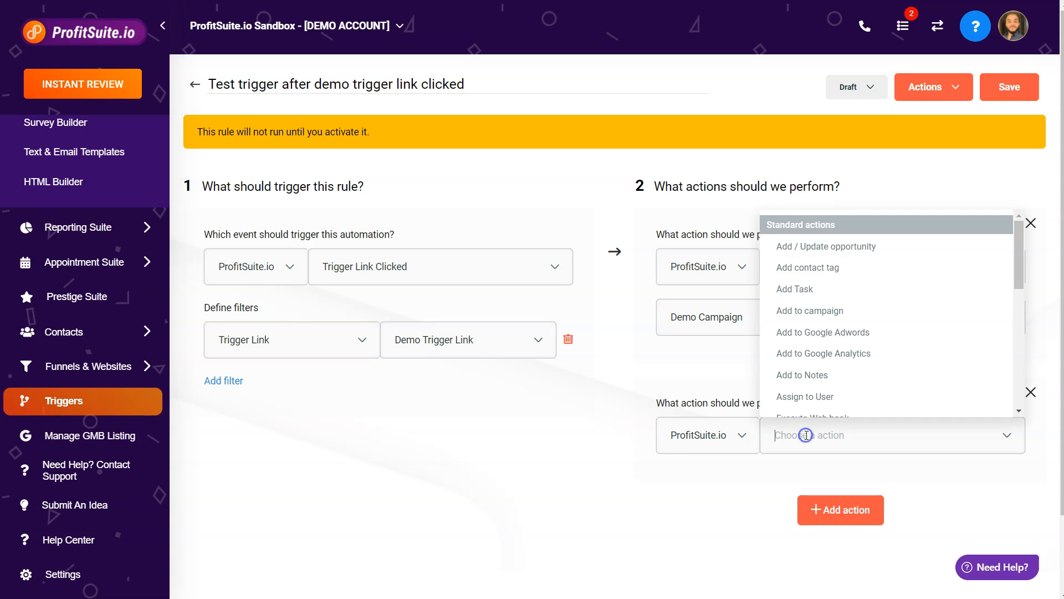
{"action": "left_click", "coordinate": [825, 251]}
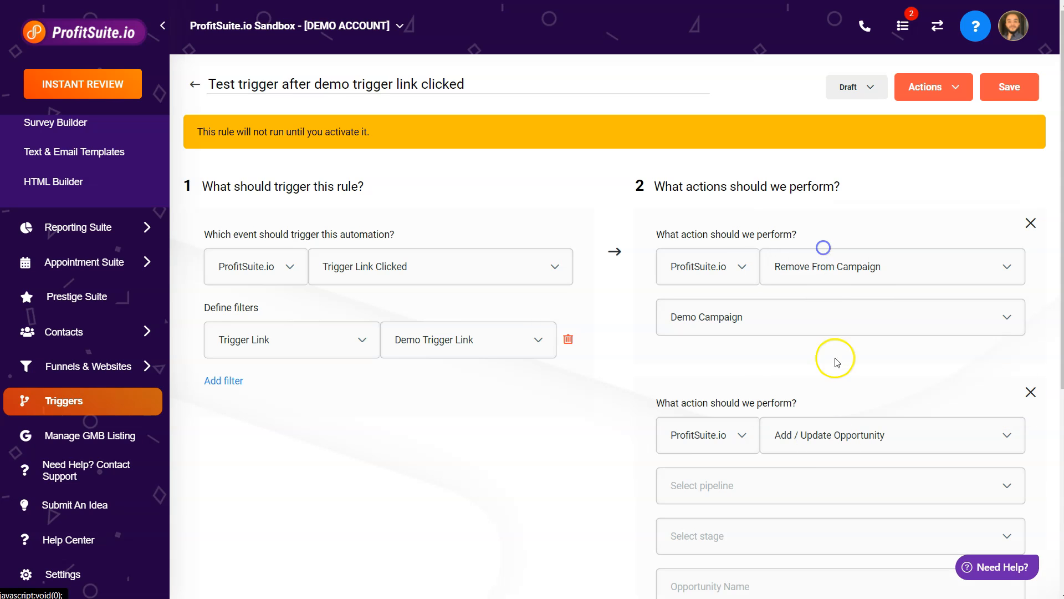
Set the opportunity action's pipeline to Demo Pipeline and stage to Interested.
{"action": "left_click", "coordinate": [772, 490]}
{"action": "left_click", "coordinate": [840, 526]}
{"action": "scroll", "coordinate": [787, 454], "scroll_direction": "down", "scroll_amount": 2}
{"action": "left_click", "coordinate": [734, 389]}
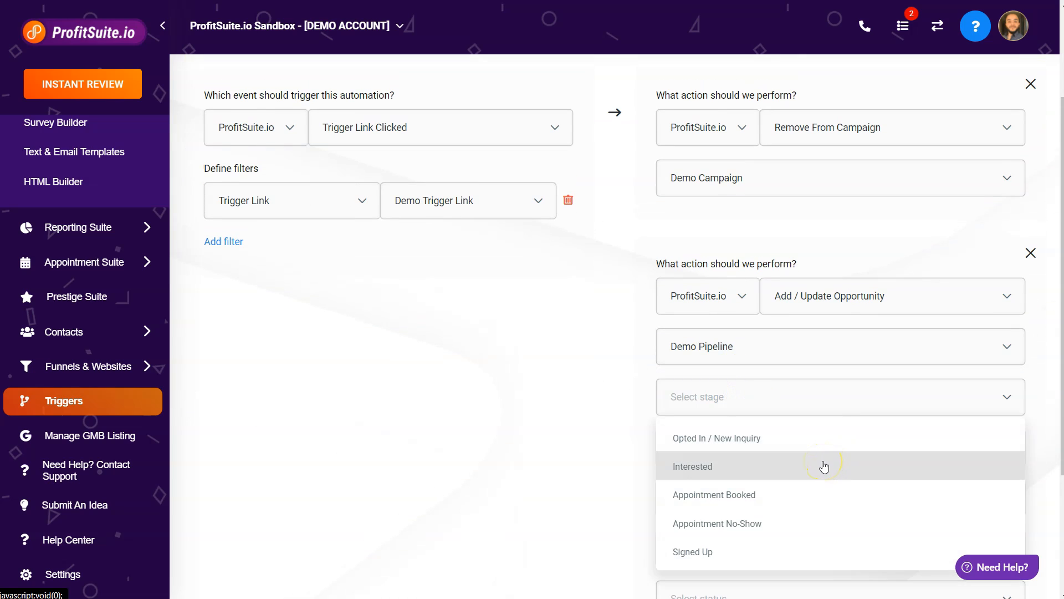
{"action": "left_click", "coordinate": [729, 468]}
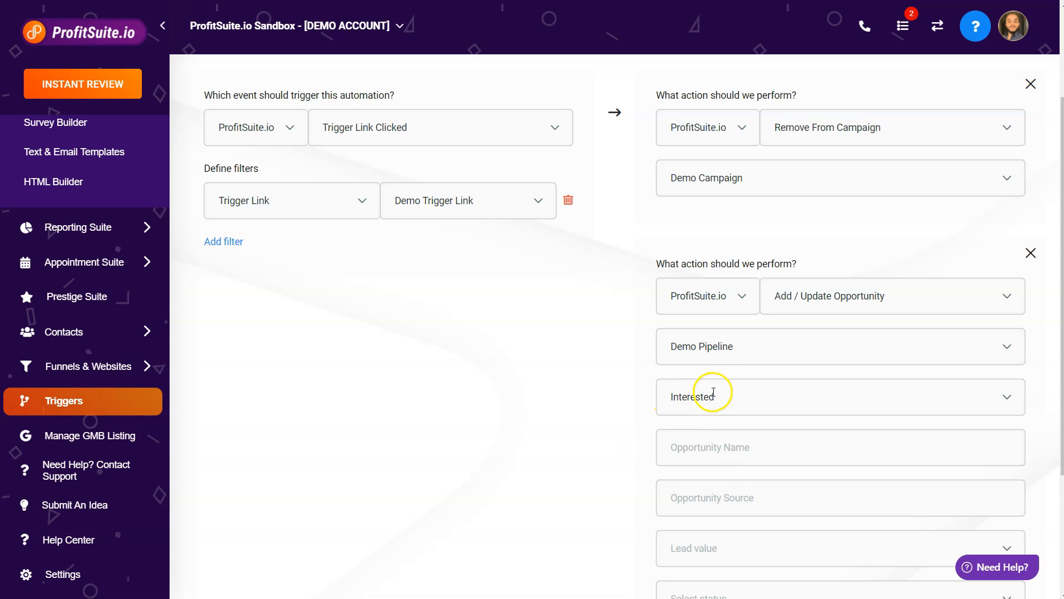
Switch the trigger's status from Draft to Active and save it.
{"action": "scroll", "coordinate": [618, 372], "scroll_direction": "down", "scroll_amount": 3}
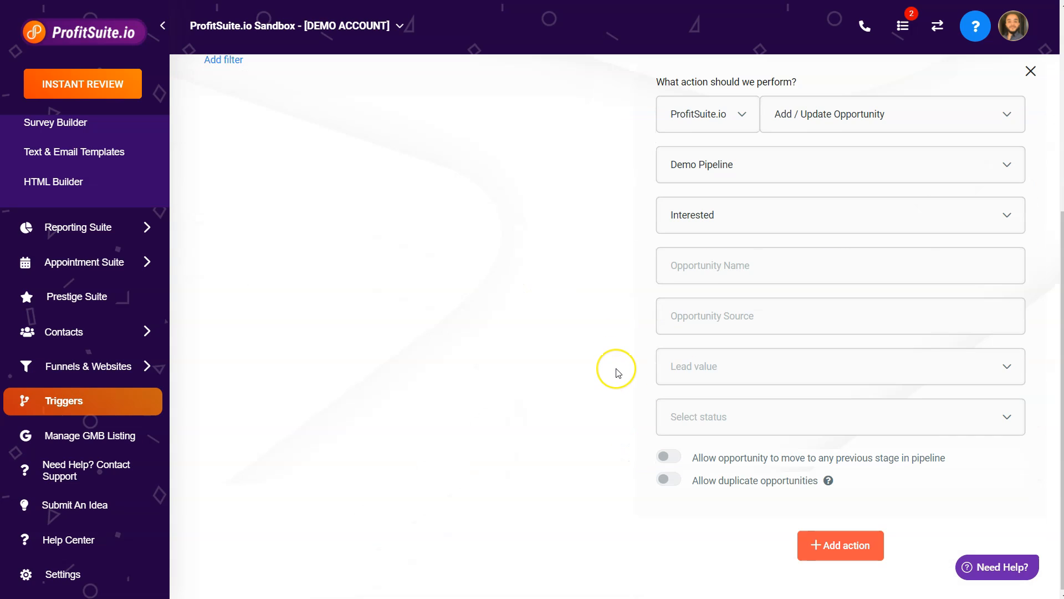
{"action": "scroll", "coordinate": [617, 371], "scroll_direction": "up", "scroll_amount": 5}
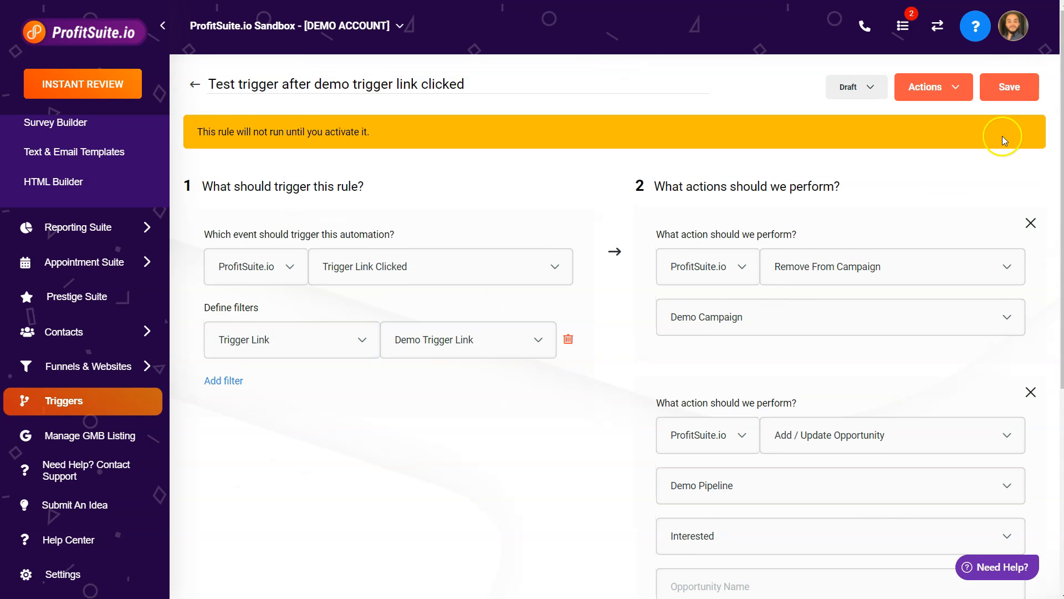
{"action": "left_click", "coordinate": [865, 87]}
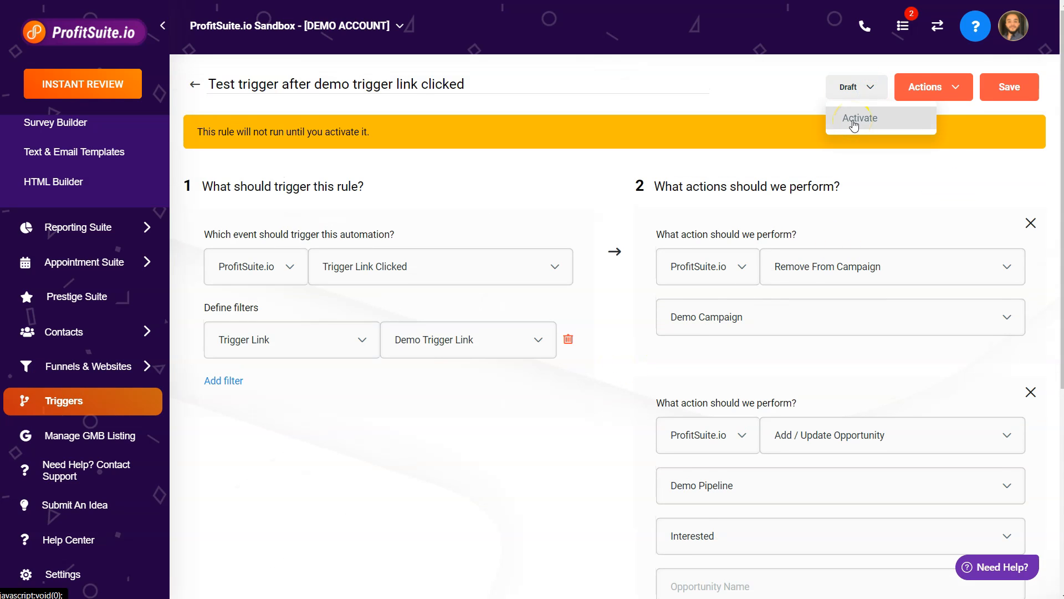
{"action": "left_click", "coordinate": [854, 124]}
{"action": "left_click", "coordinate": [1009, 94]}
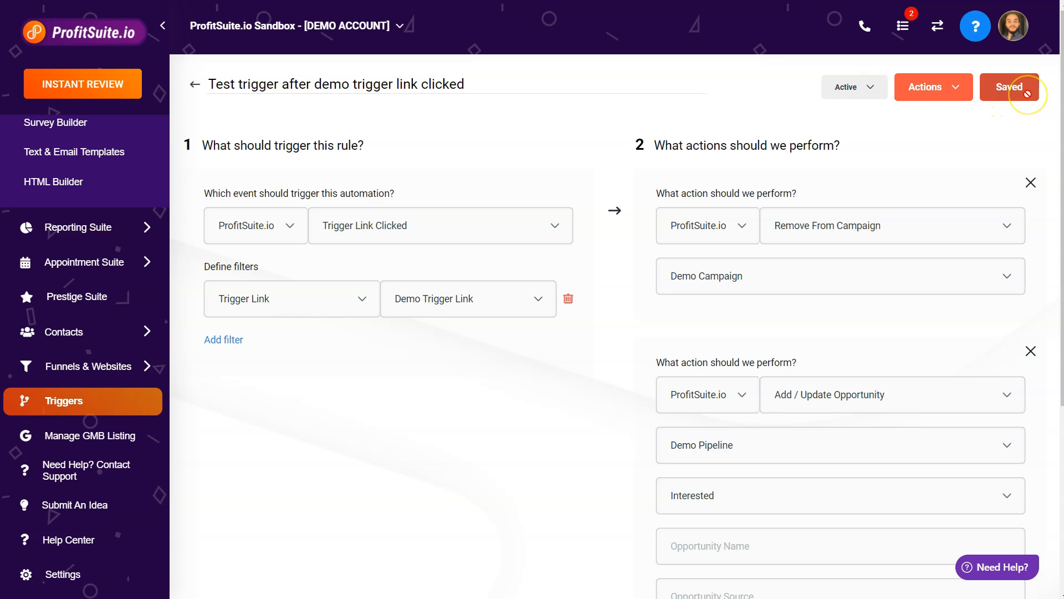
Review the trigger's link filter and both configured actions.
{"action": "left_click_drag", "start_coordinate": [394, 300], "coordinate": [470, 300]}
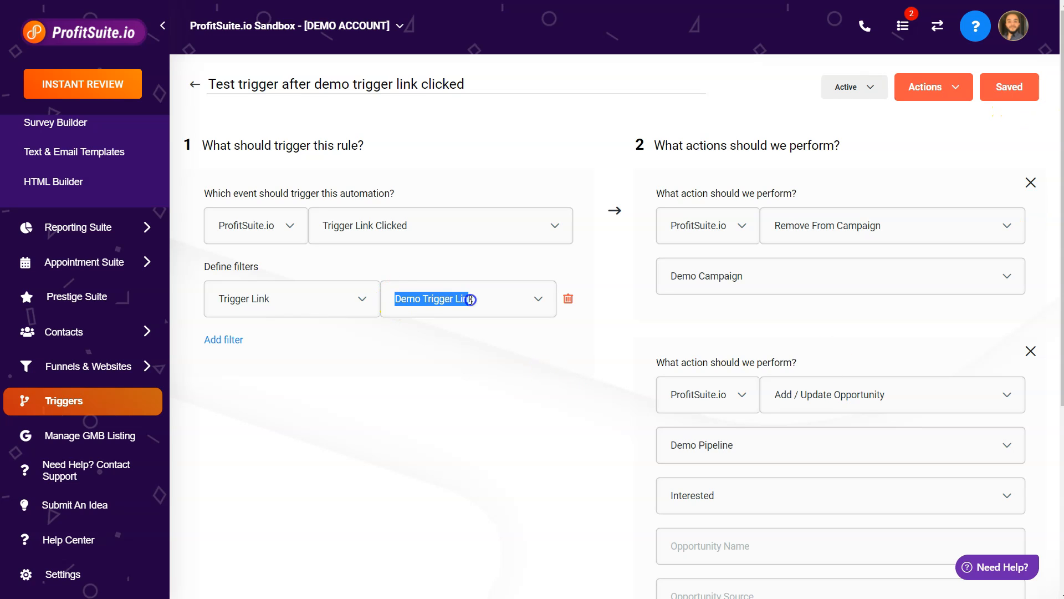
{"action": "left_click", "coordinate": [572, 322]}
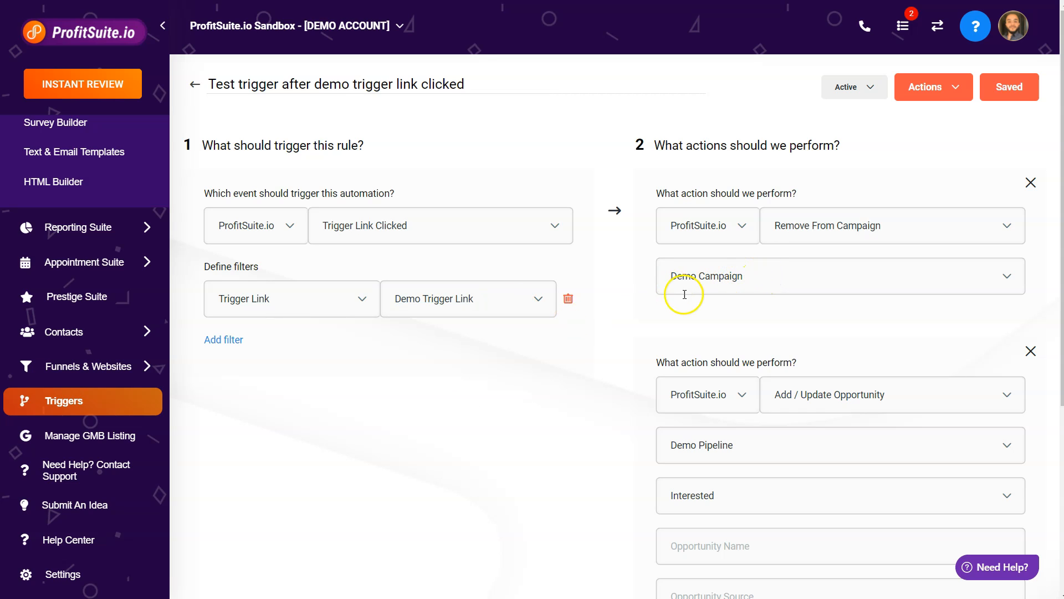
{"action": "scroll", "coordinate": [752, 284], "scroll_direction": "down", "scroll_amount": 3}
{"action": "scroll", "coordinate": [752, 284], "scroll_direction": "down", "scroll_amount": 1}
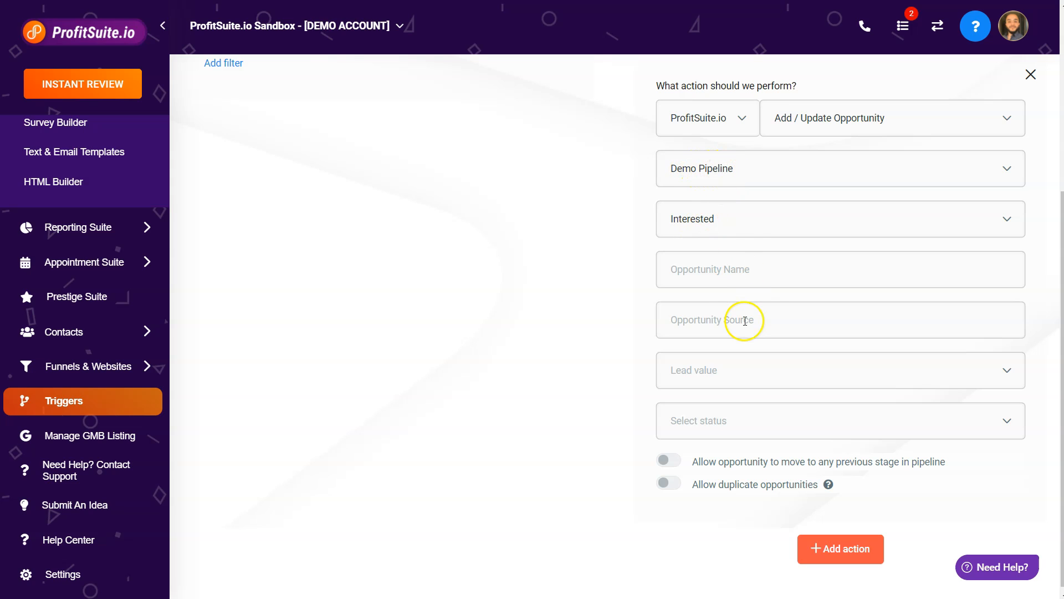
{"action": "scroll", "coordinate": [733, 311], "scroll_direction": "up", "scroll_amount": 4}
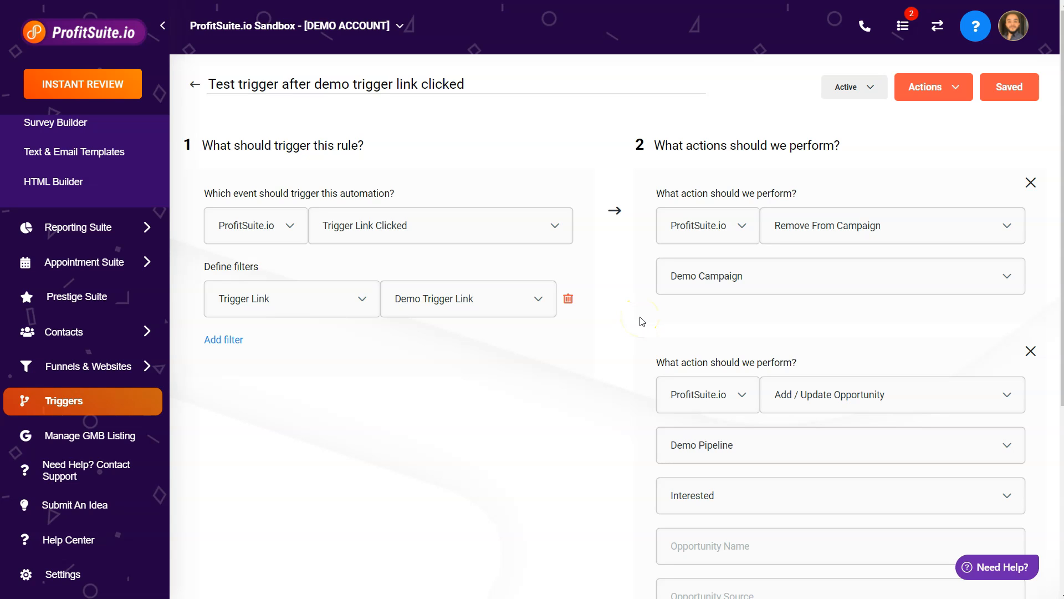
{"action": "scroll", "coordinate": [641, 321], "scroll_direction": "down", "scroll_amount": 2}
{"action": "scroll", "coordinate": [640, 305], "scroll_direction": "up", "scroll_amount": 2}
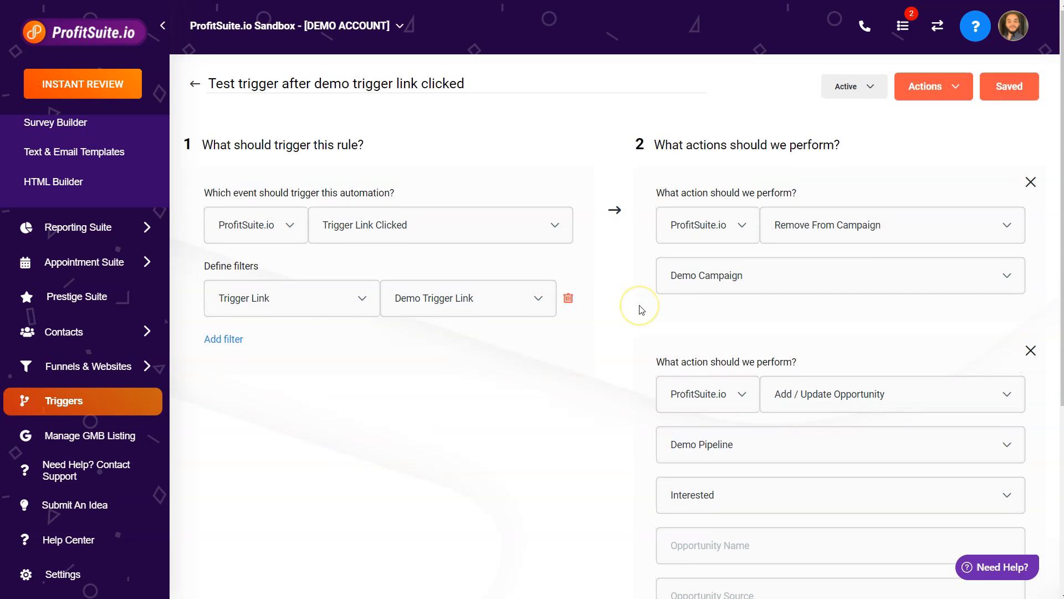
{"action": "scroll", "coordinate": [641, 309], "scroll_direction": "down", "scroll_amount": 2}
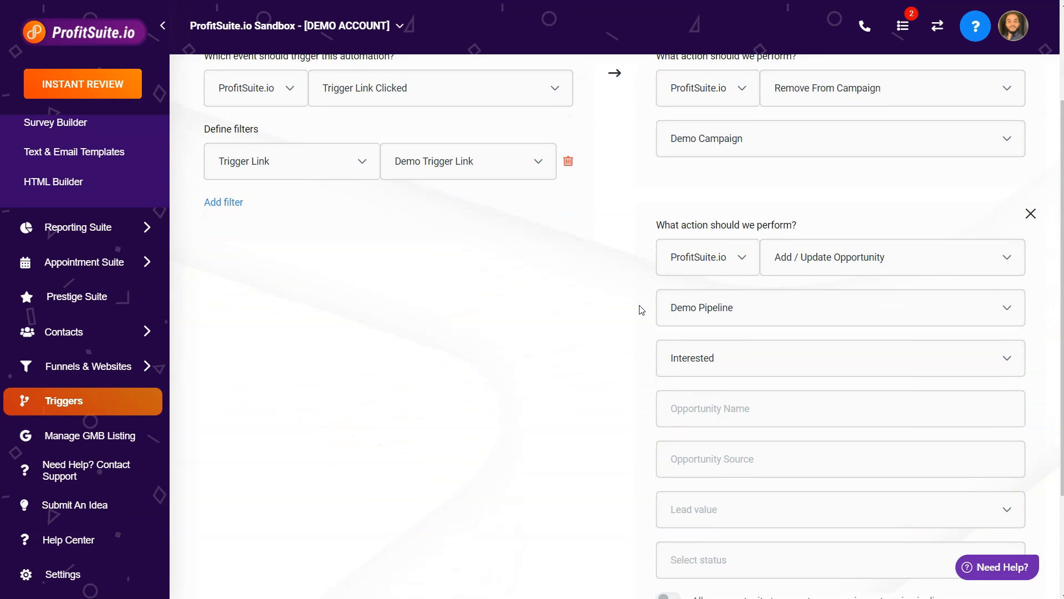
{"action": "left_click", "coordinate": [623, 314]}
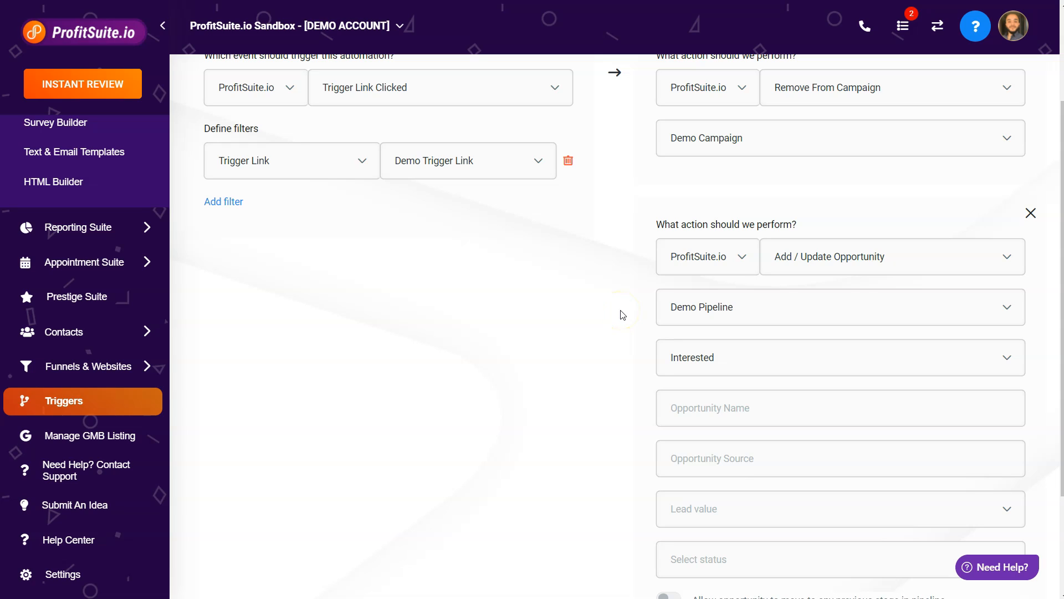
Add a third, still empty action below the opportunity action.
{"action": "left_click", "coordinate": [525, 254]}
{"action": "left_click", "coordinate": [742, 142]}
{"action": "scroll", "coordinate": [714, 388], "scroll_direction": "down", "scroll_amount": 3}
{"action": "left_click", "coordinate": [835, 540]}
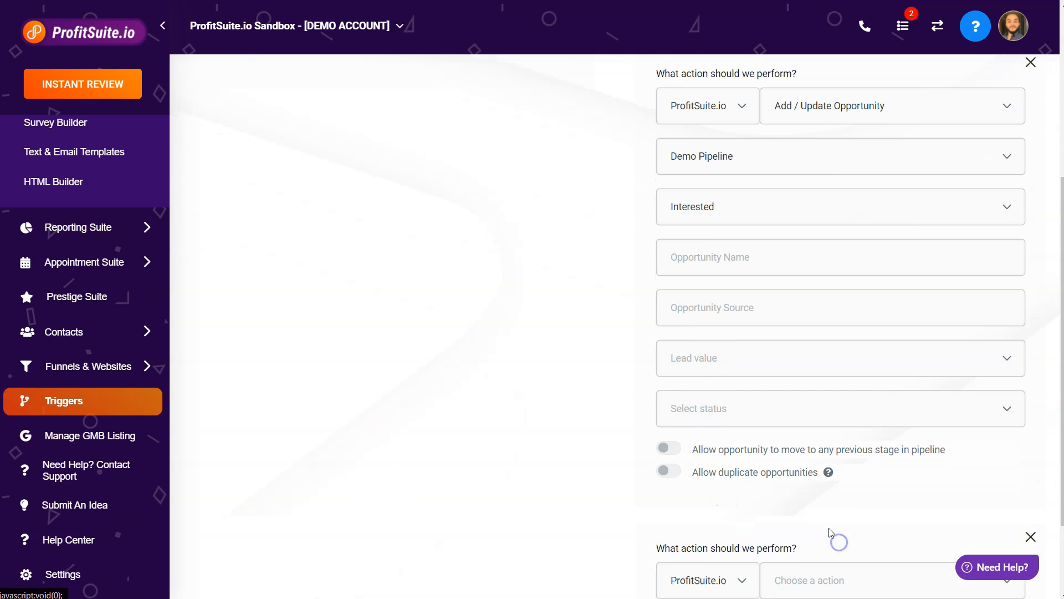
{"action": "scroll", "coordinate": [829, 532], "scroll_direction": "down", "scroll_amount": 2}
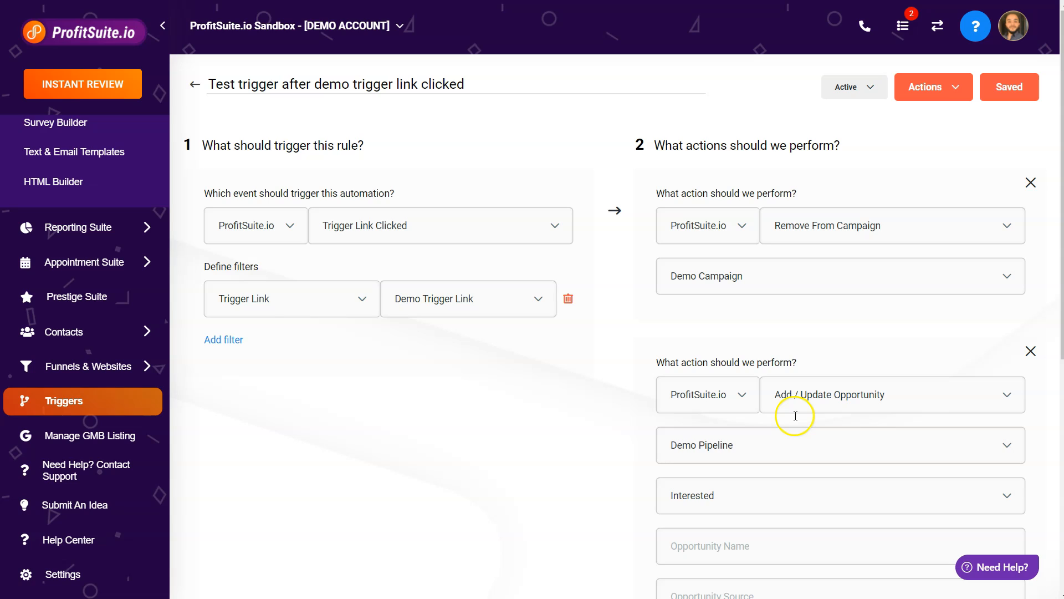